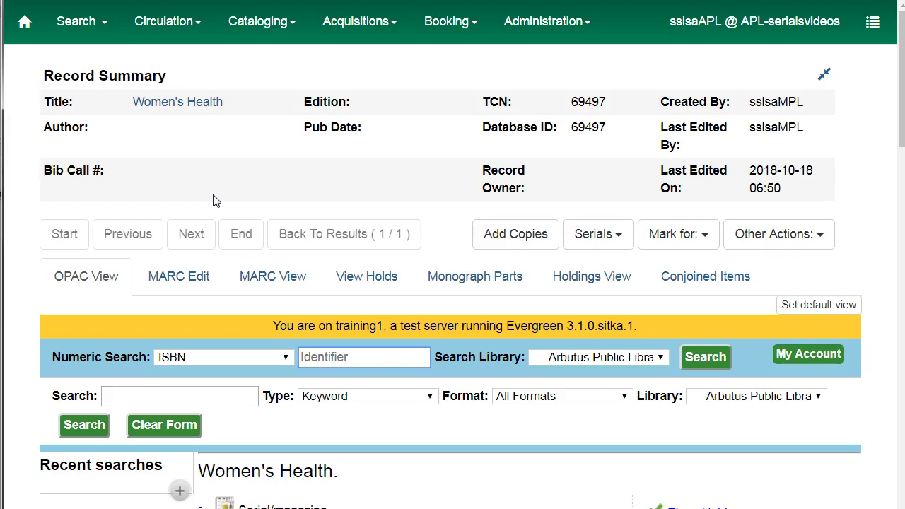
Examine the Women's Health record's copy list and expand the holdings statement for Arbutus Public Library under Issues Held
scroll(380, 313, "down", 7)
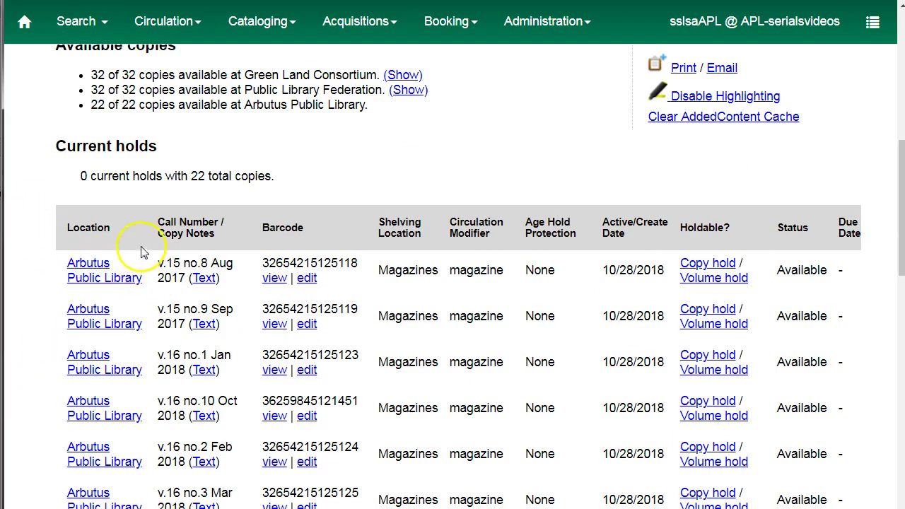
scroll(131, 237, "down", 1)
scroll(131, 237, "down", 10)
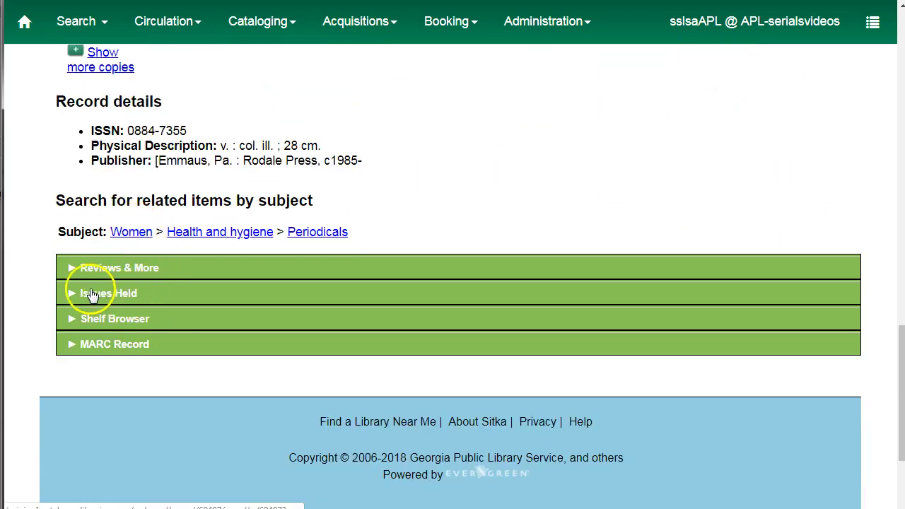
left_click(87, 295)
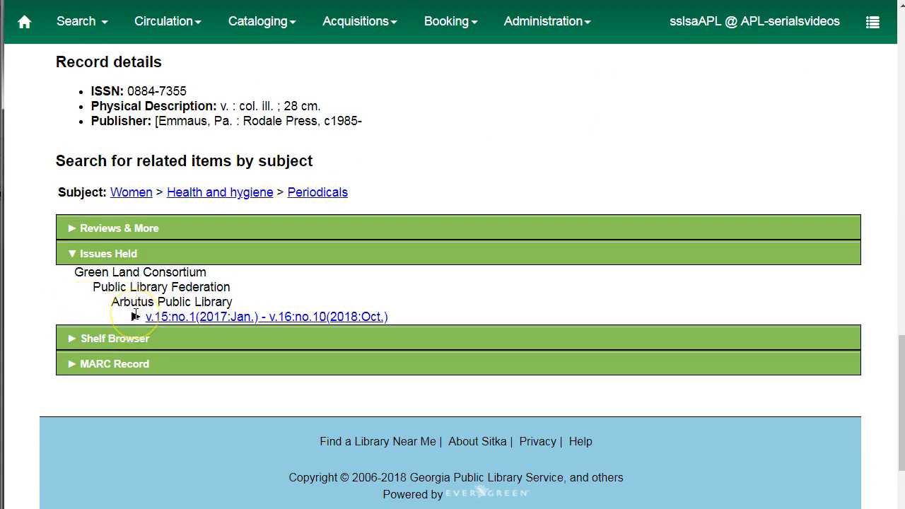
left_click(134, 318)
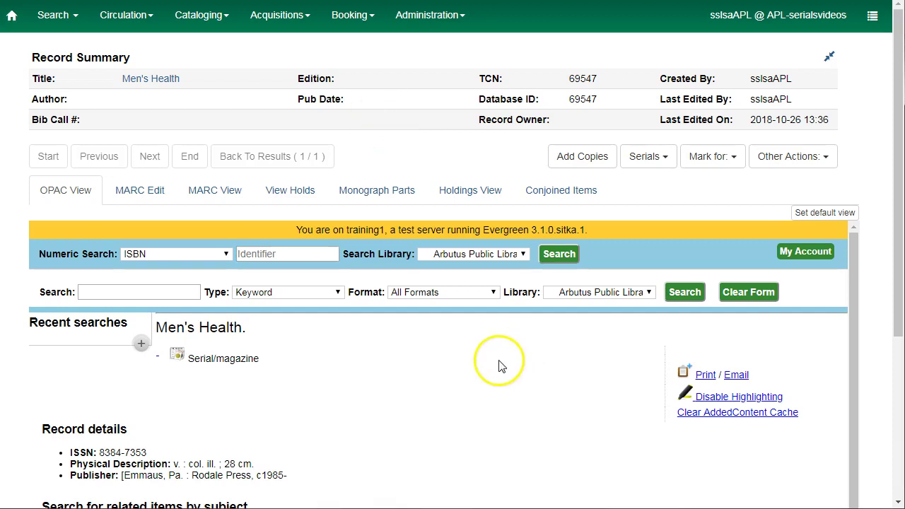
Open subscription management for the Men's Health record and start a new subscription
left_click(645, 164)
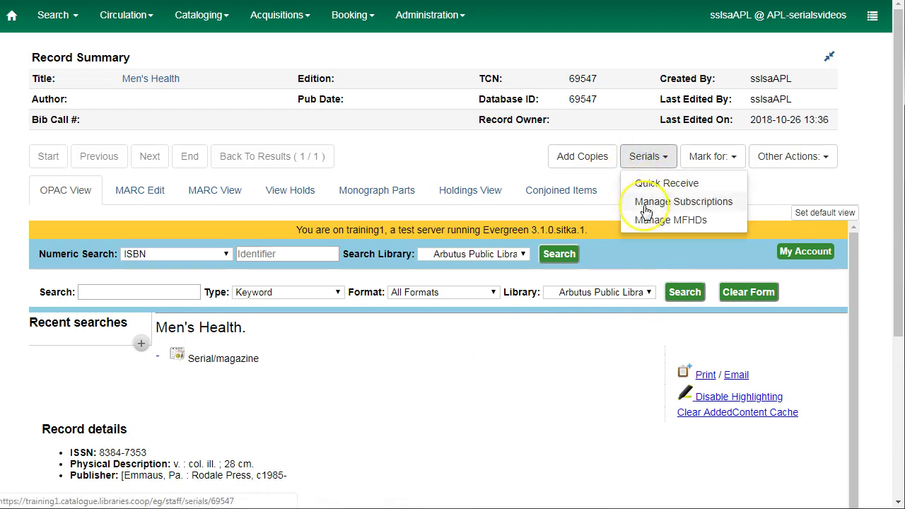
left_click(646, 211)
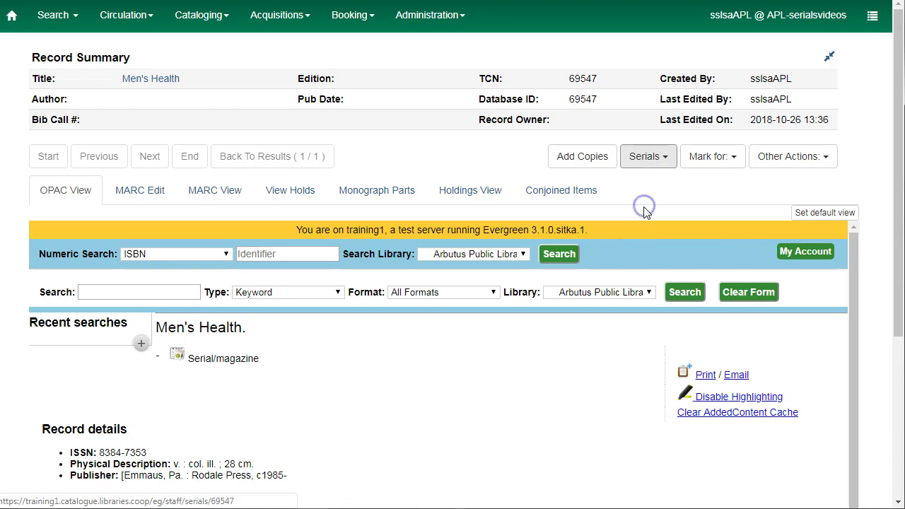
left_click(83, 240)
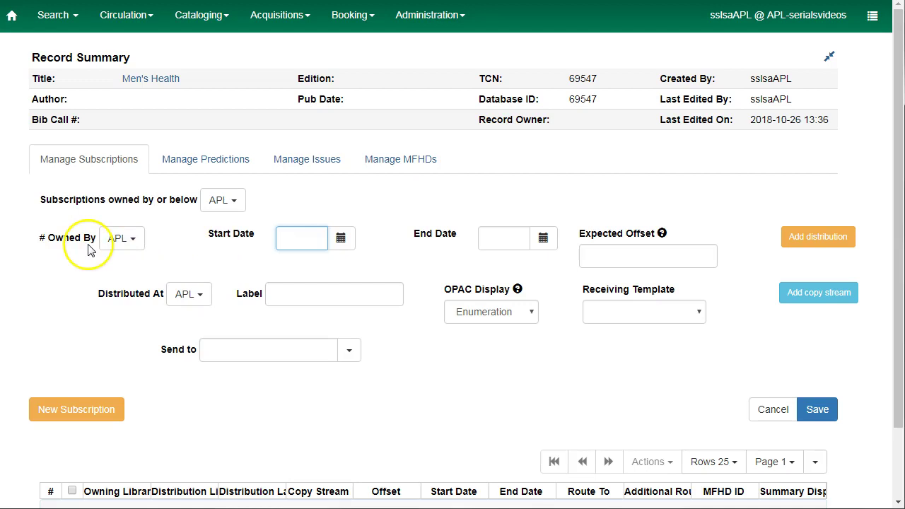
Keep APL as the subscription owner and set its start date to January 1, 2018
left_click(125, 245)
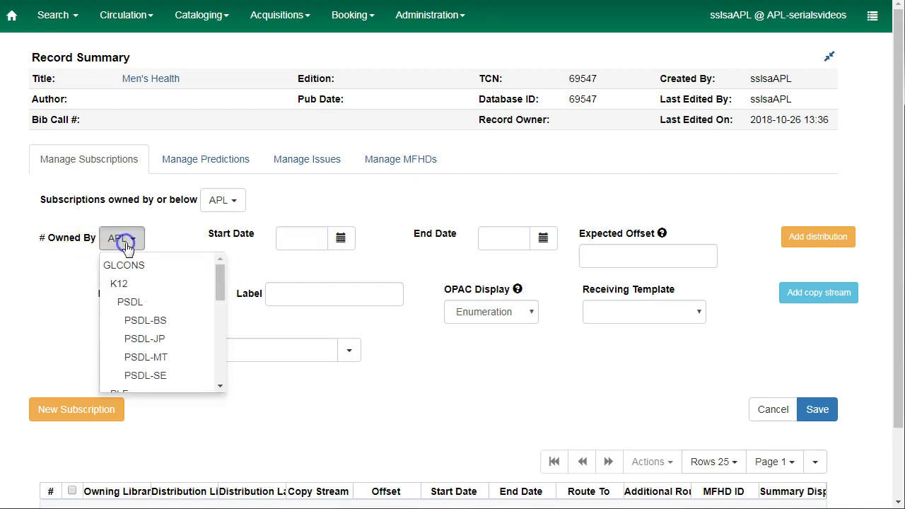
left_click(119, 241)
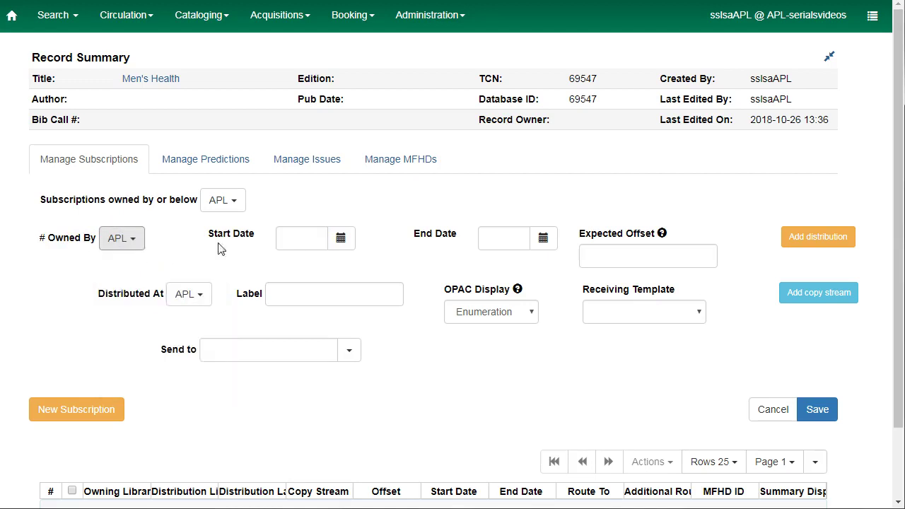
left_click(334, 248)
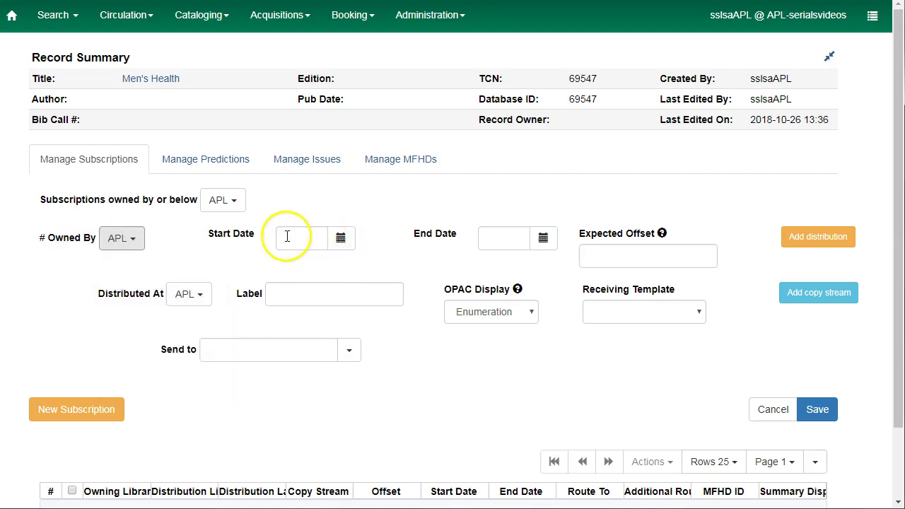
left_click(341, 241)
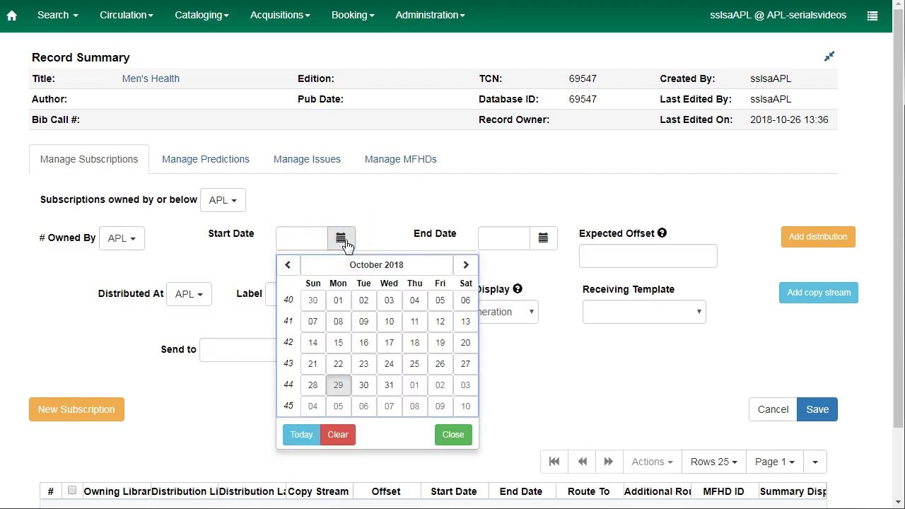
left_click(380, 273)
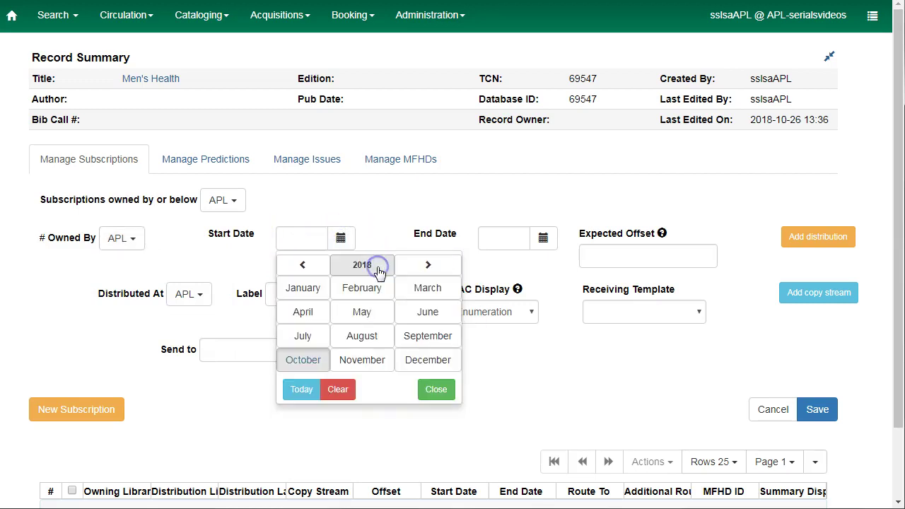
left_click(311, 284)
left_click(338, 300)
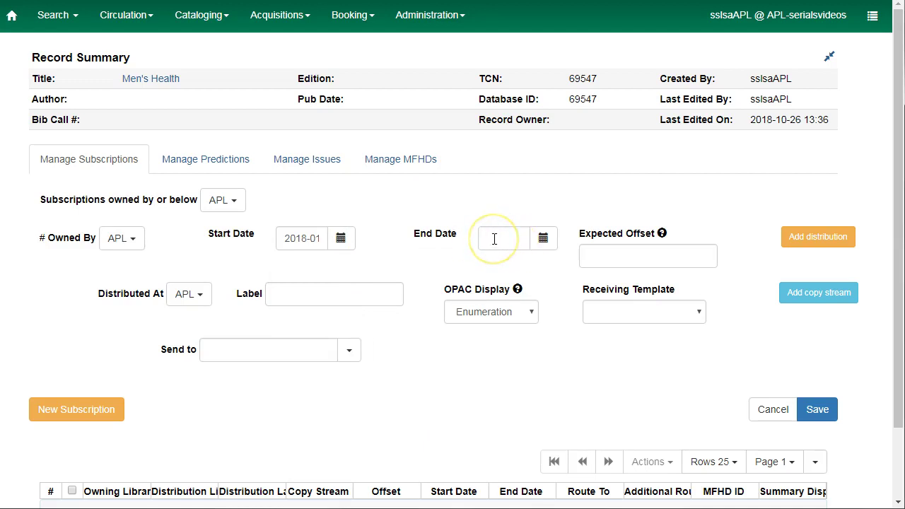
left_click(639, 263)
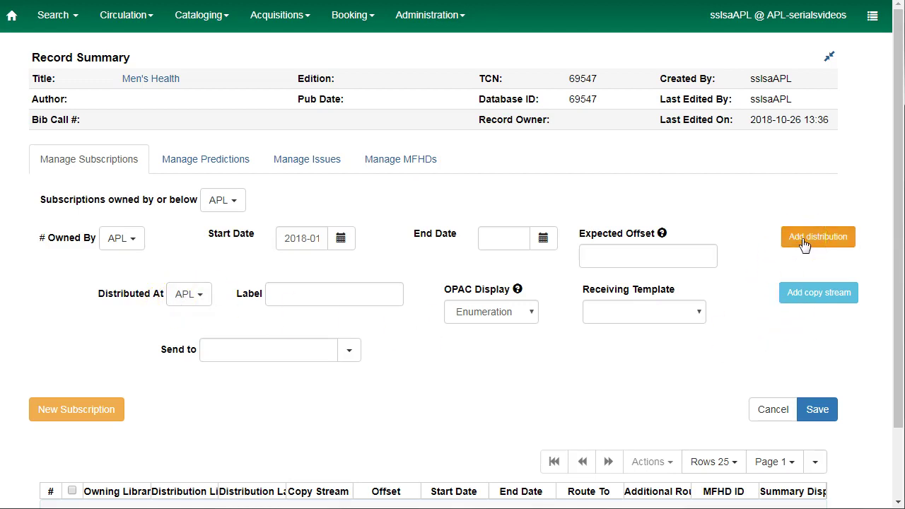
Label the distribution MH1 and assign it the Magazines receiving template, keeping the OPAC display on Enumeration
left_click(282, 301)
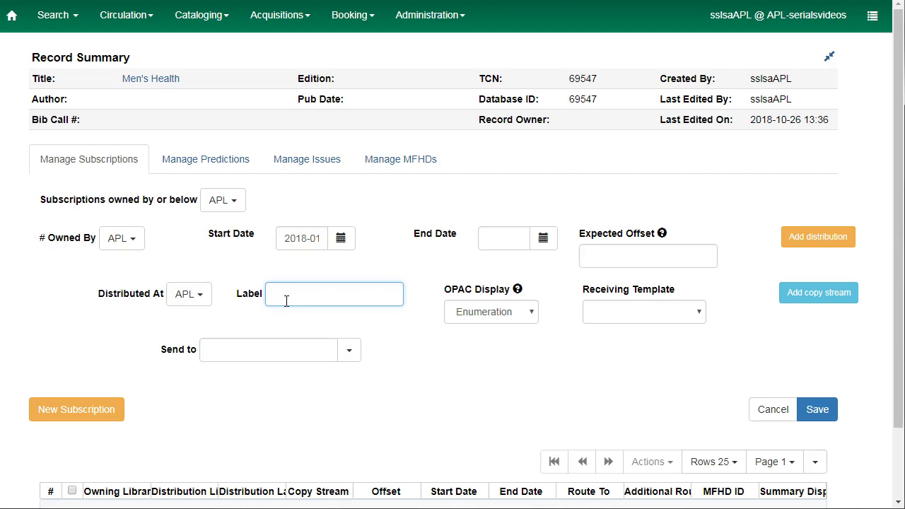
type("MH1")
key("Tab")
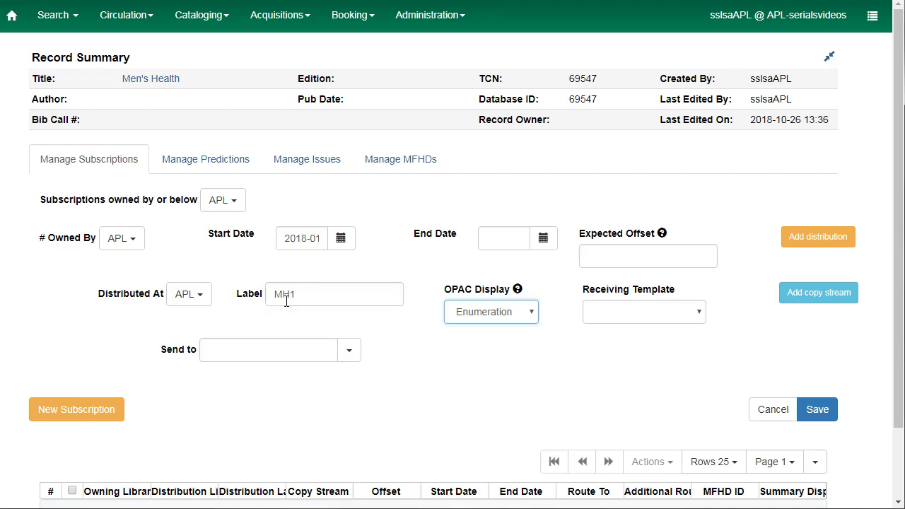
left_click(517, 290)
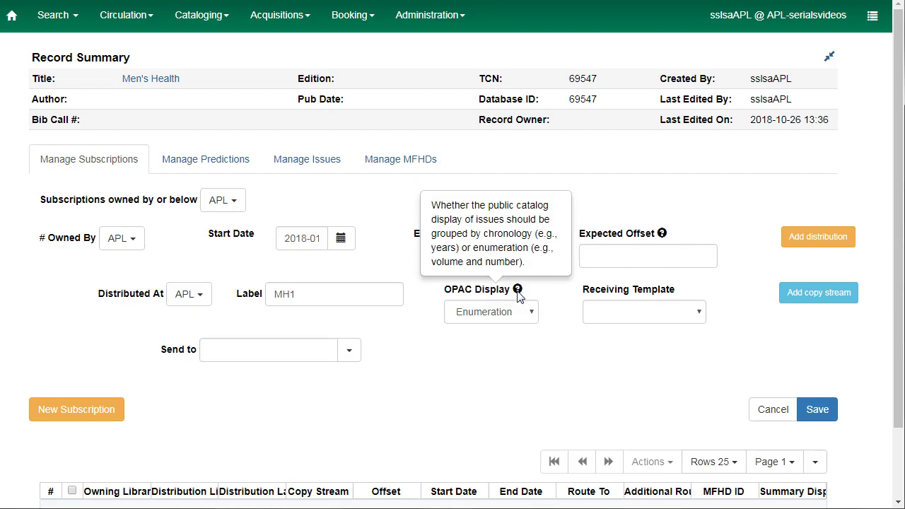
left_click(612, 308)
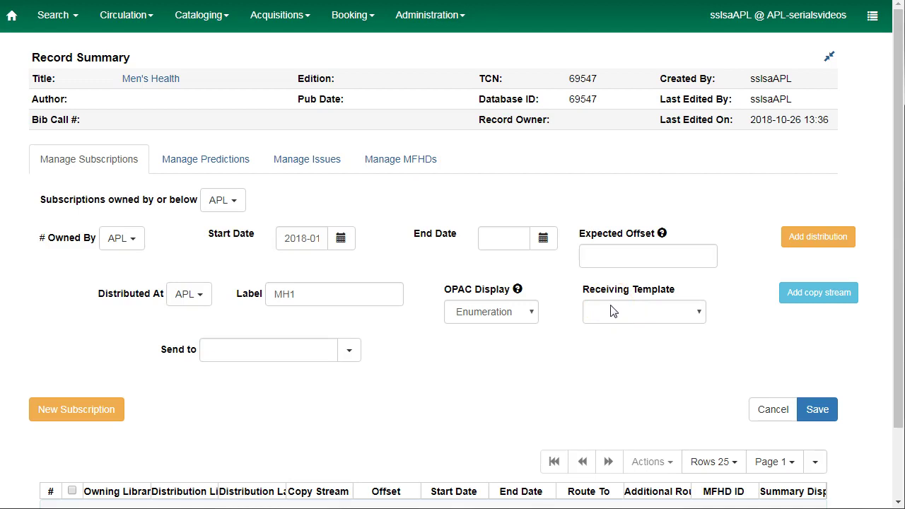
left_click(614, 316)
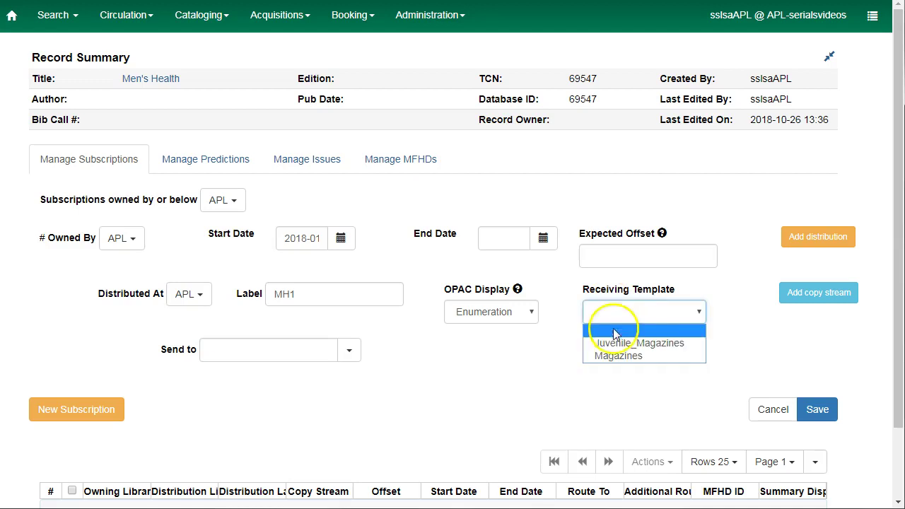
left_click(640, 358)
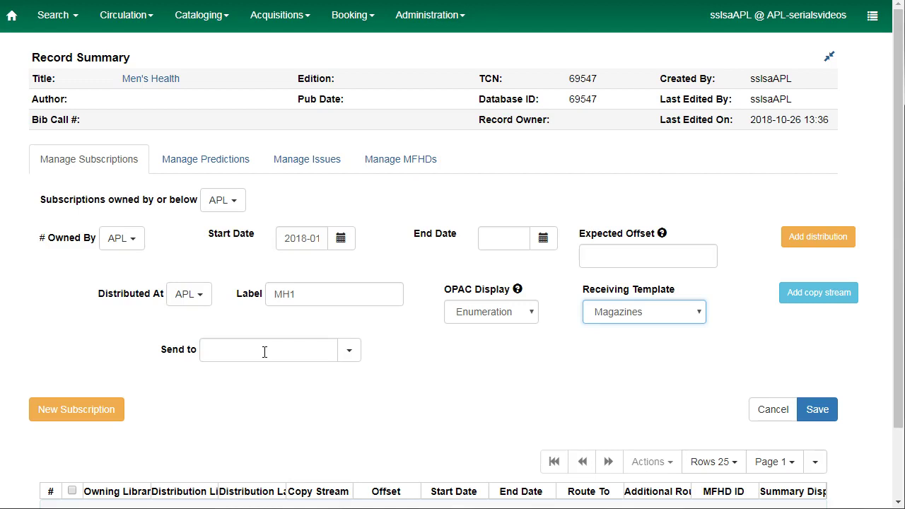
Save the new Men's Health subscription and check its entry in the subscription list
left_click(821, 414)
scroll(99, 474, "down", 1)
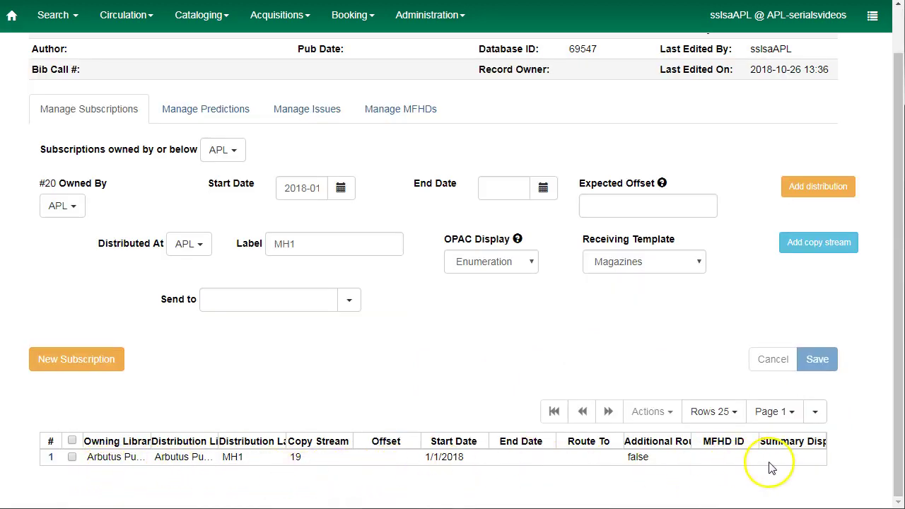
scroll(252, 368, "up", 1)
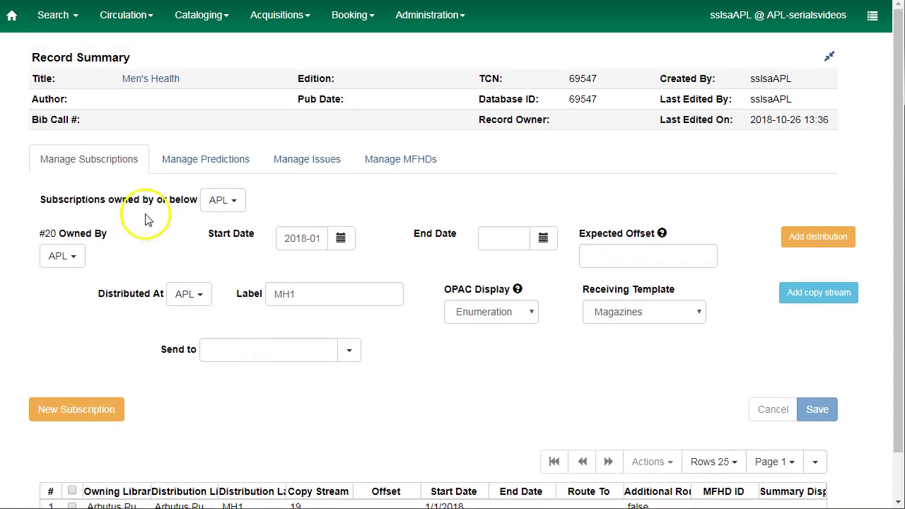
Add a new Basic prediction for the APL subscription and open the editor to create its pattern
left_click(202, 164)
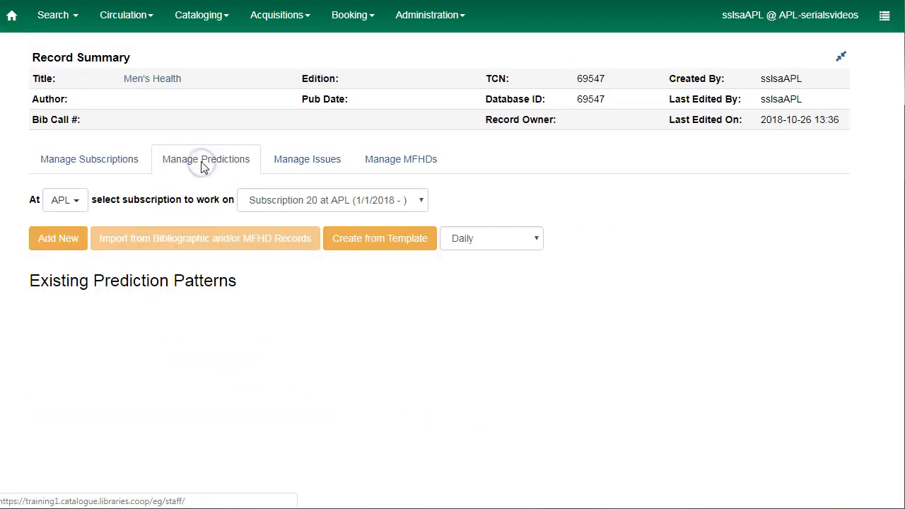
left_click(206, 164)
left_click(473, 244)
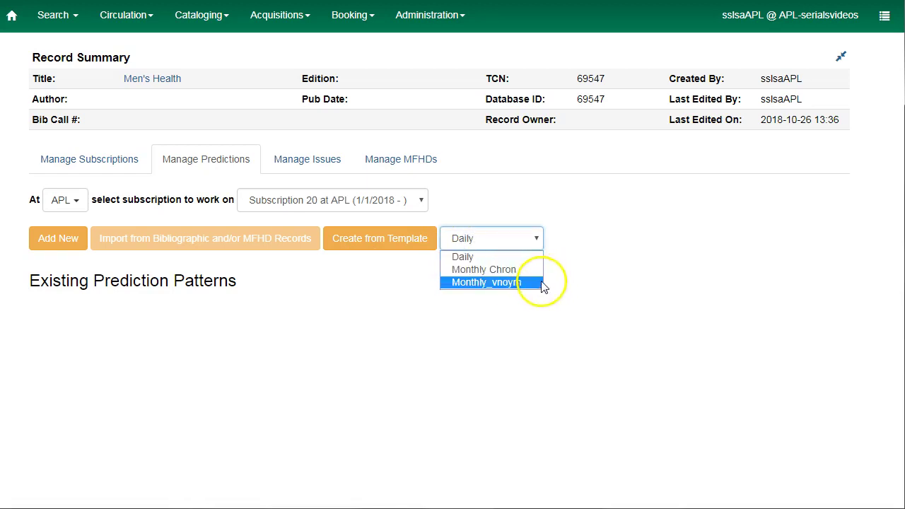
left_click(523, 256)
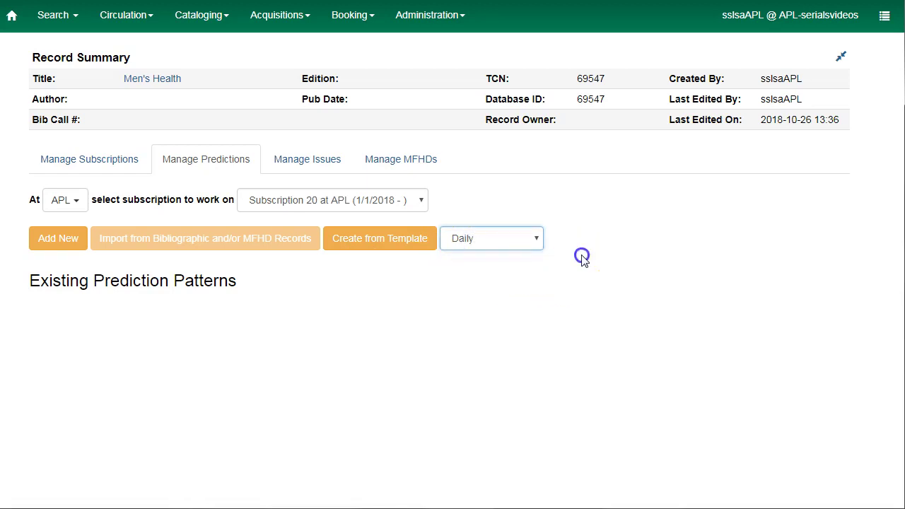
left_click(56, 244)
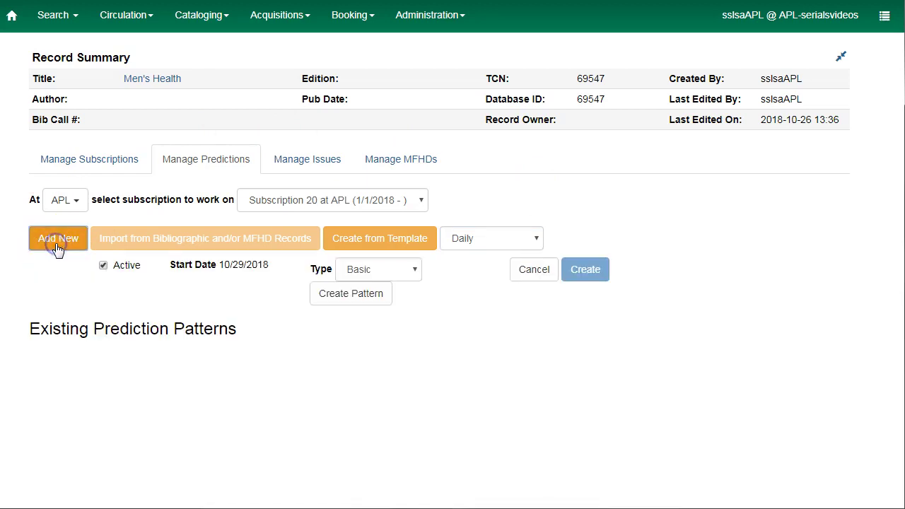
left_click(347, 301)
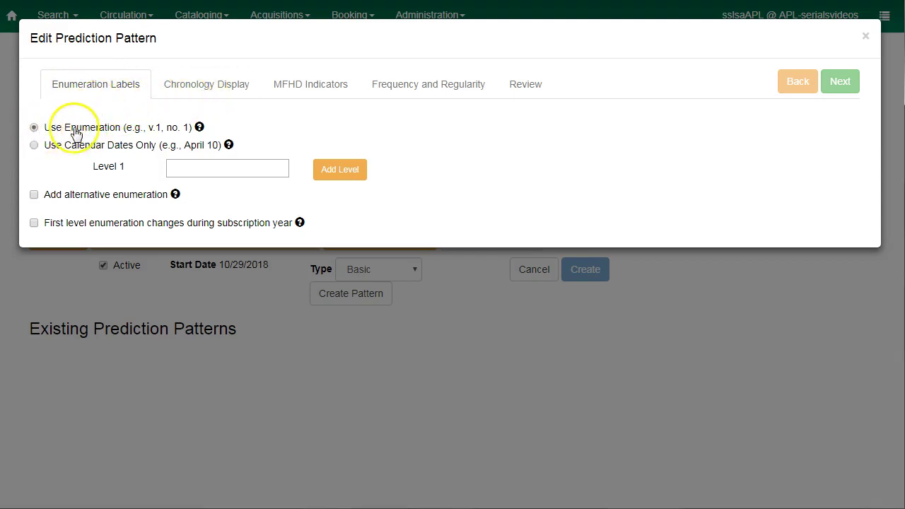
Define enumeration level 1 as "v." and level 2 as "no.", with level 2 restarting at unit completion
left_click(196, 169)
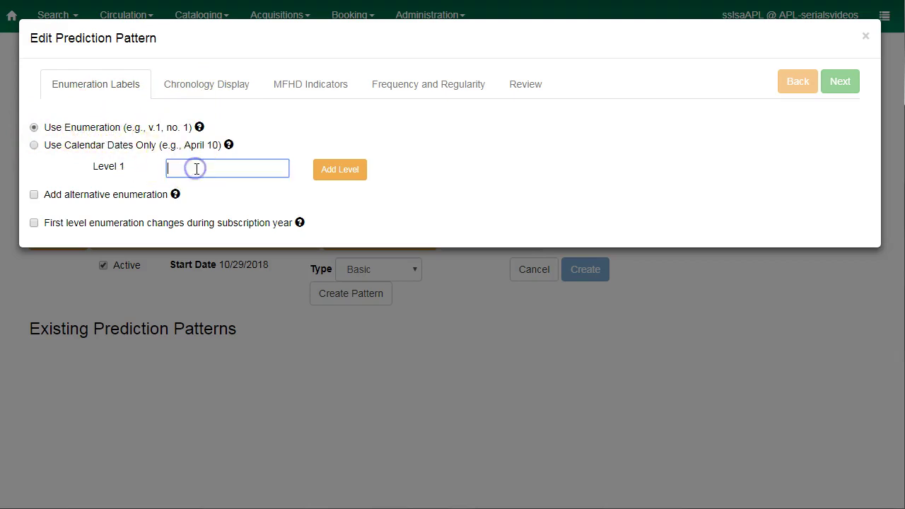
type("v.")
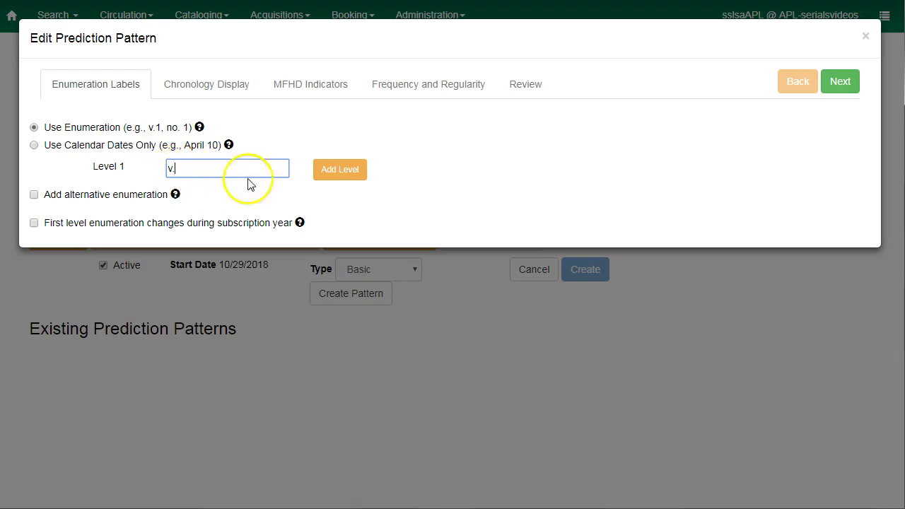
left_click(340, 170)
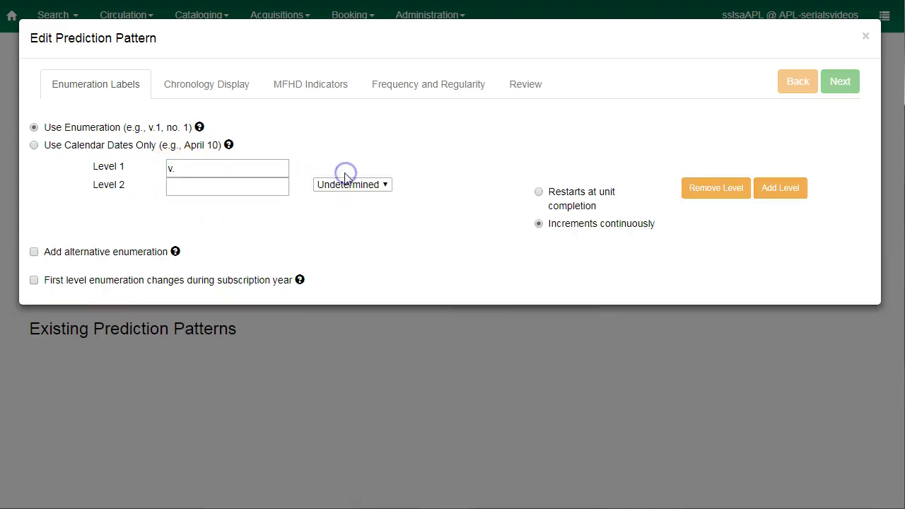
left_click(212, 187)
type("no.")
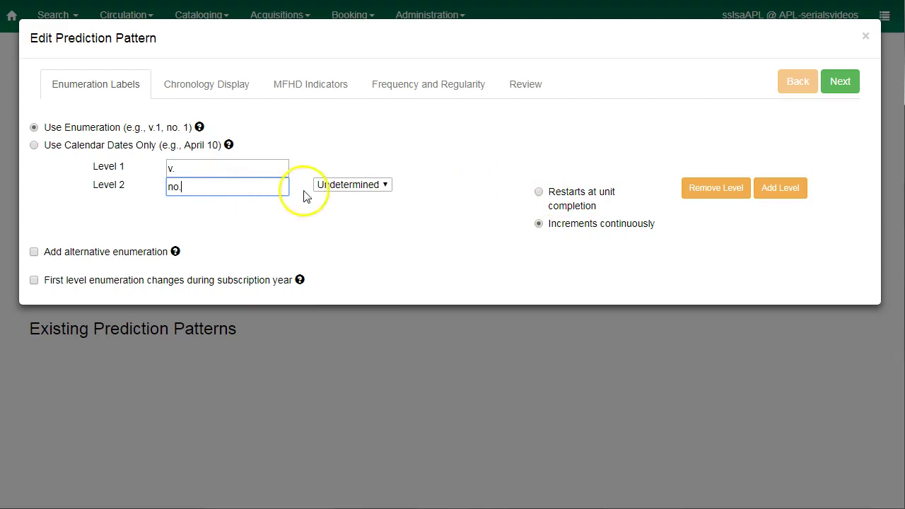
left_click(538, 194)
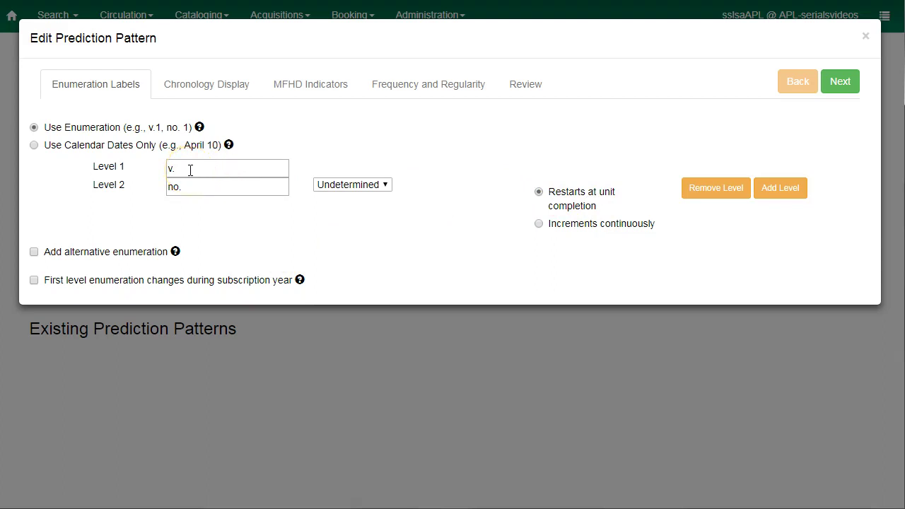
Make the first-level enumeration change during the subscription year, at the start of January, and continue to the chronology settings
left_click(34, 282)
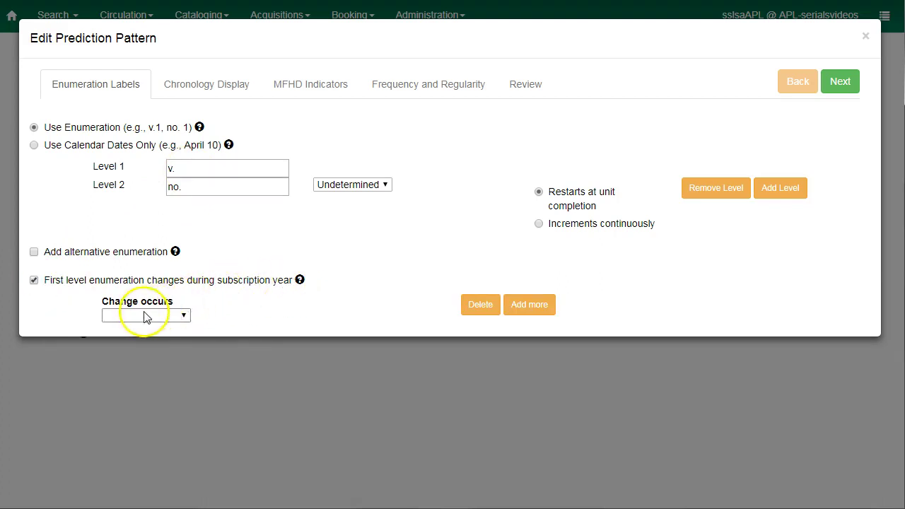
left_click(143, 316)
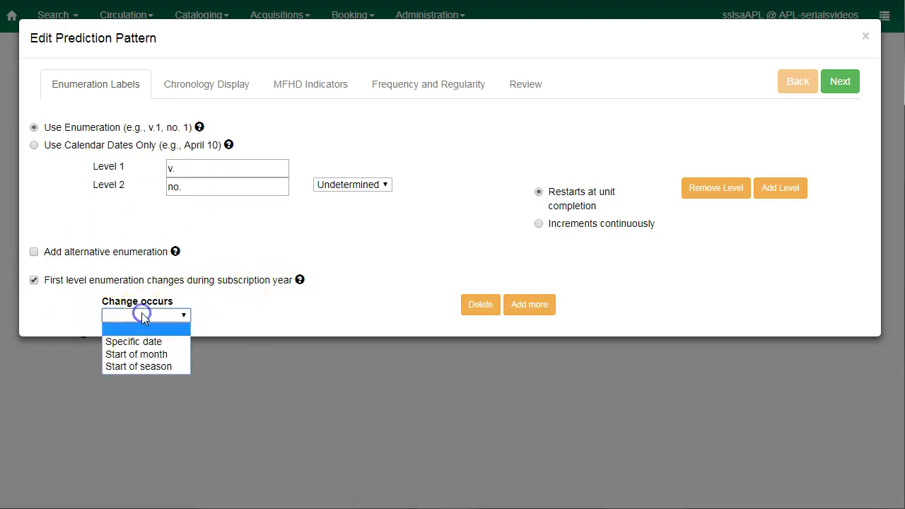
left_click(136, 354)
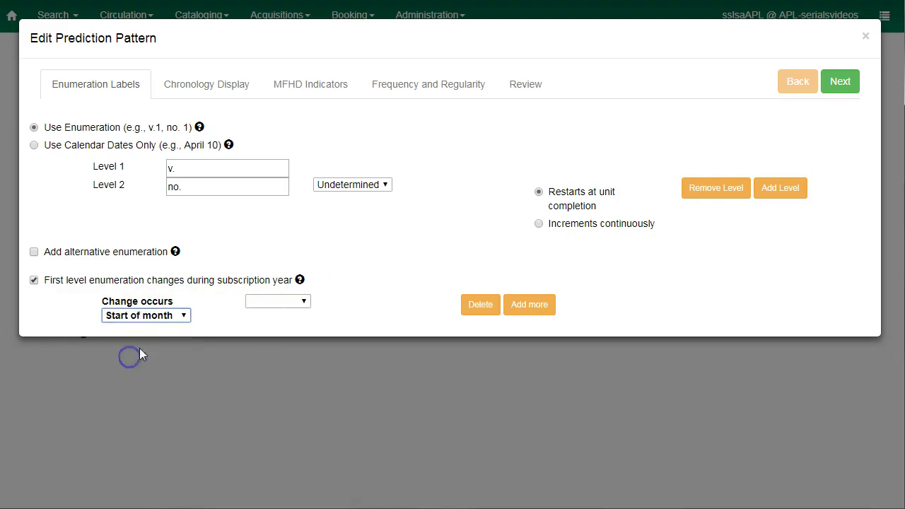
left_click(304, 300)
left_click(267, 328)
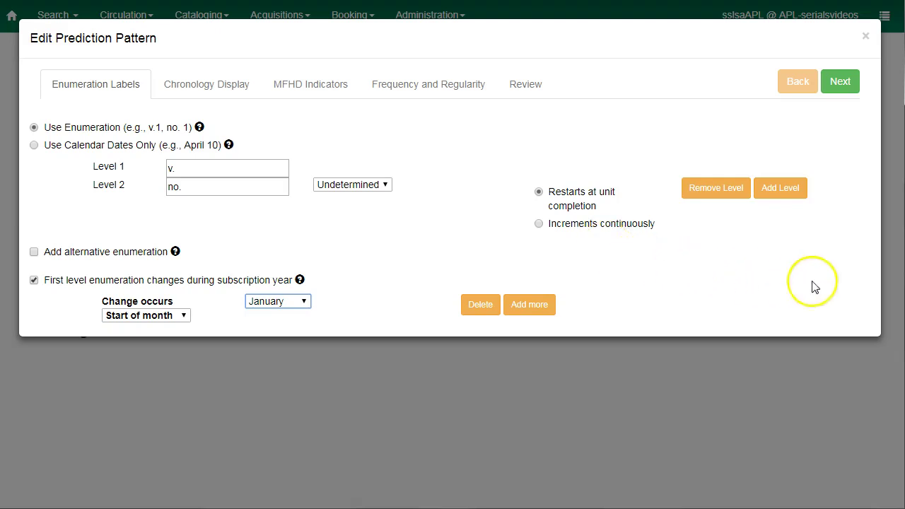
left_click(842, 83)
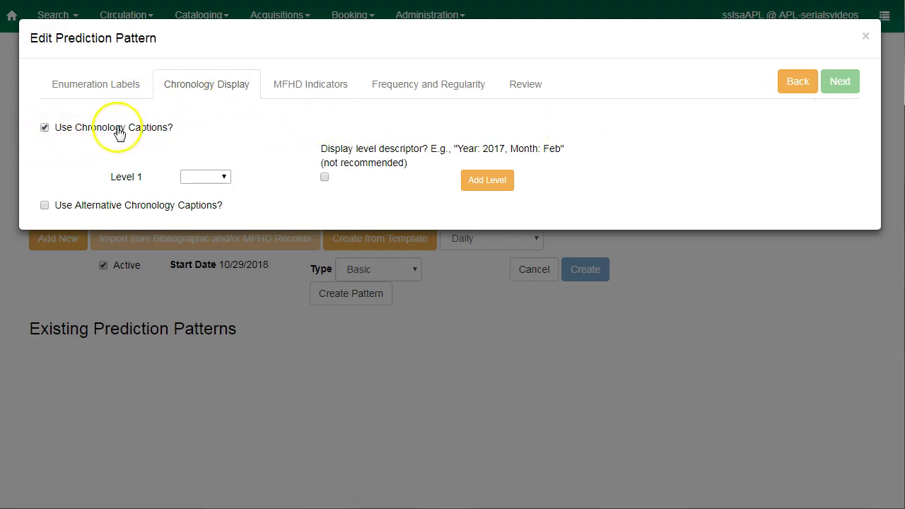
Set chronology level 1 to Year, add level 2 as Month without level descriptors, and continue to the MFHD indicators
left_click(214, 177)
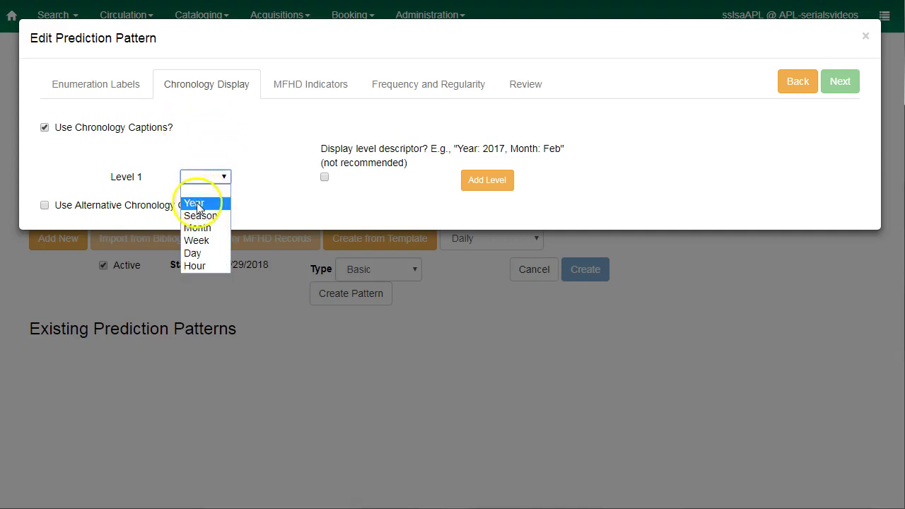
left_click(195, 203)
left_click(474, 210)
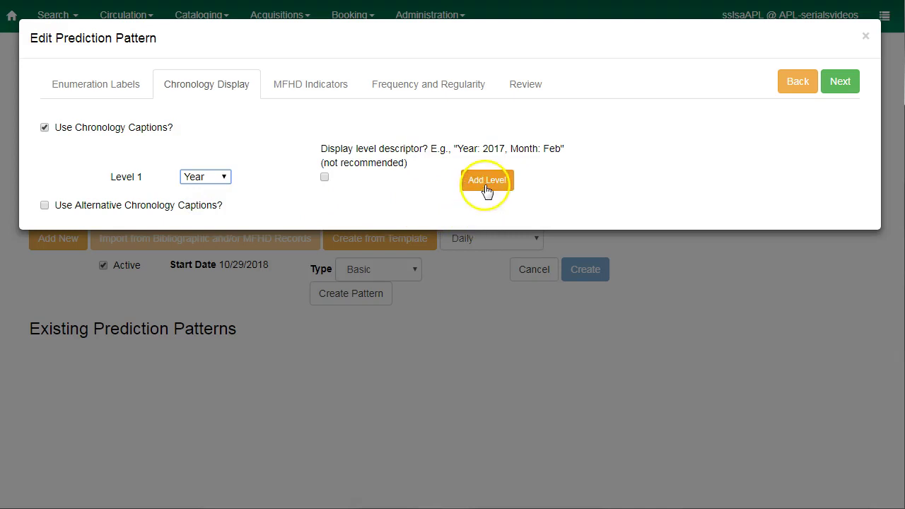
left_click(487, 185)
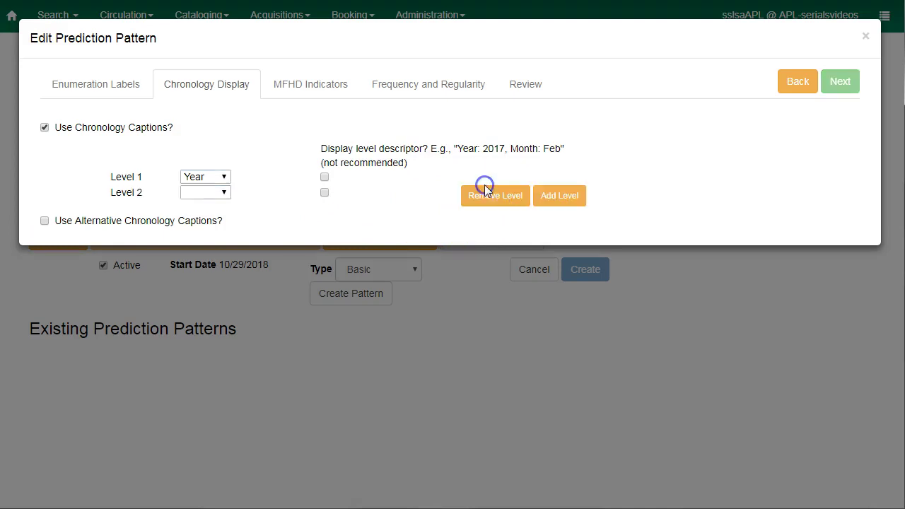
left_click(227, 192)
left_click(216, 243)
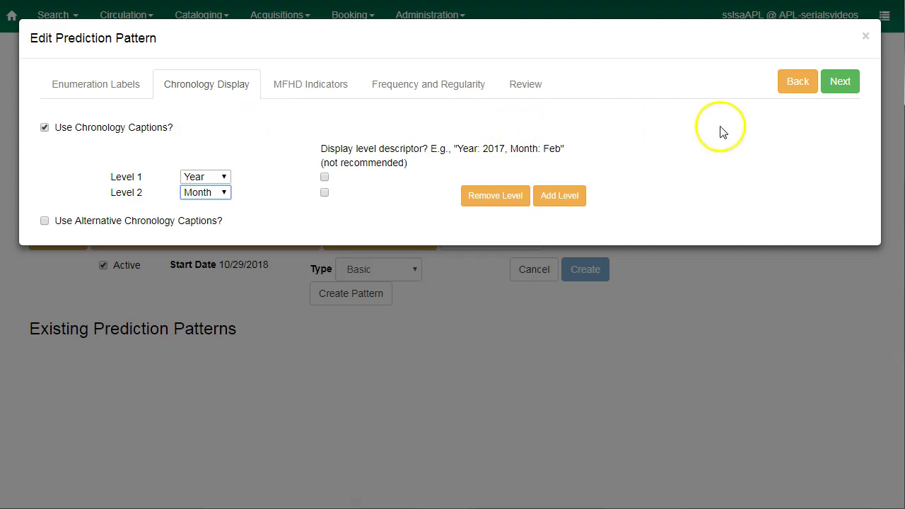
left_click(841, 83)
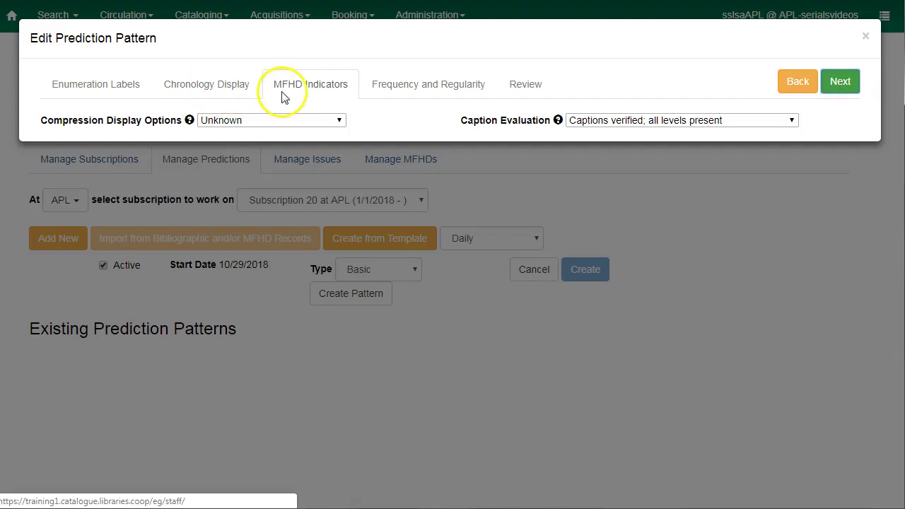
Set the compression display option to "Can compress or expand" and continue to the frequency settings
left_click(246, 121)
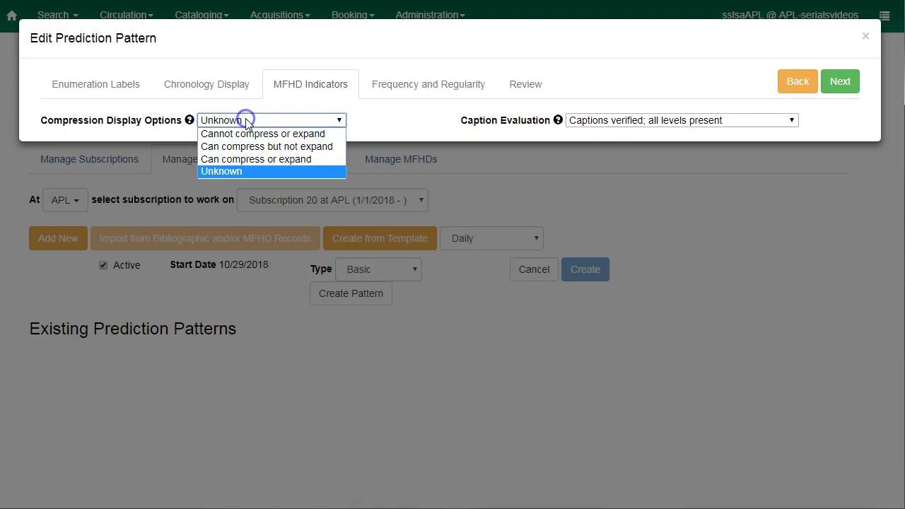
left_click(271, 160)
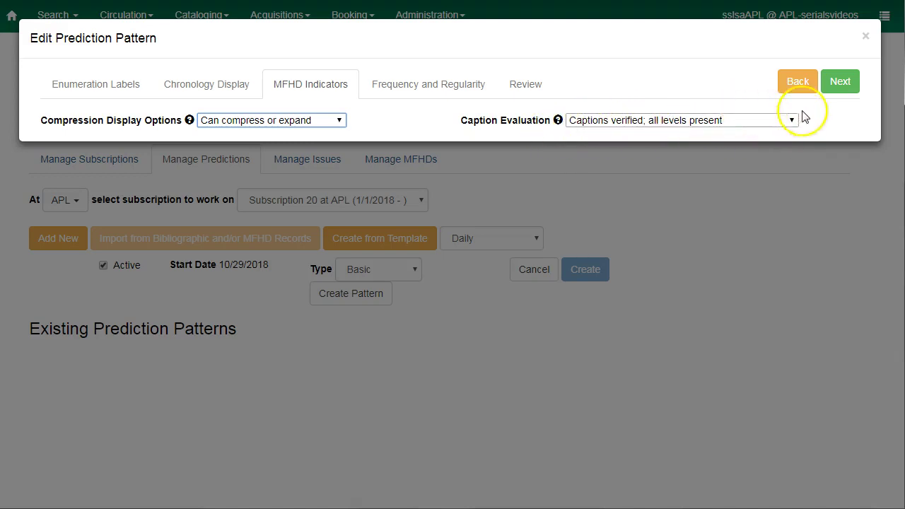
left_click(838, 86)
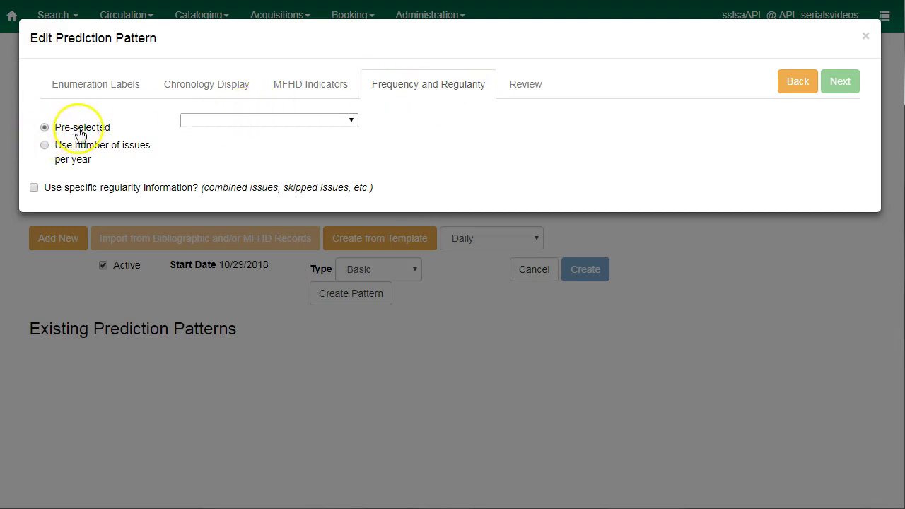
Set the pre-selected frequency to Monthly and add a Combined Month regularity with issue code 07/08, proceeding to the pattern review
left_click(259, 123)
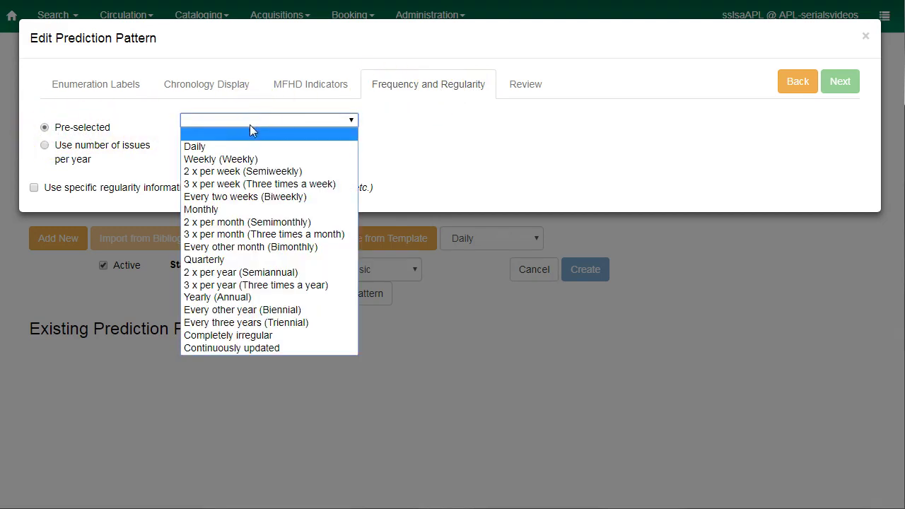
left_click(227, 212)
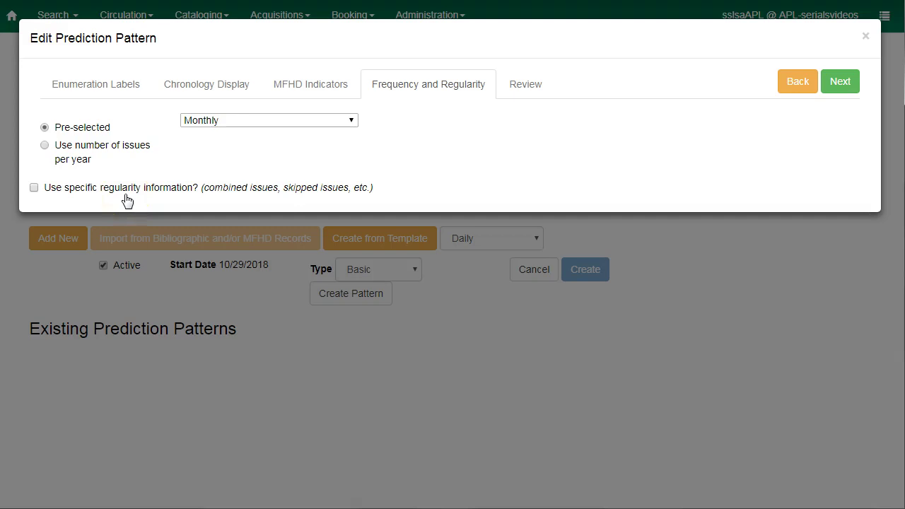
left_click(35, 189)
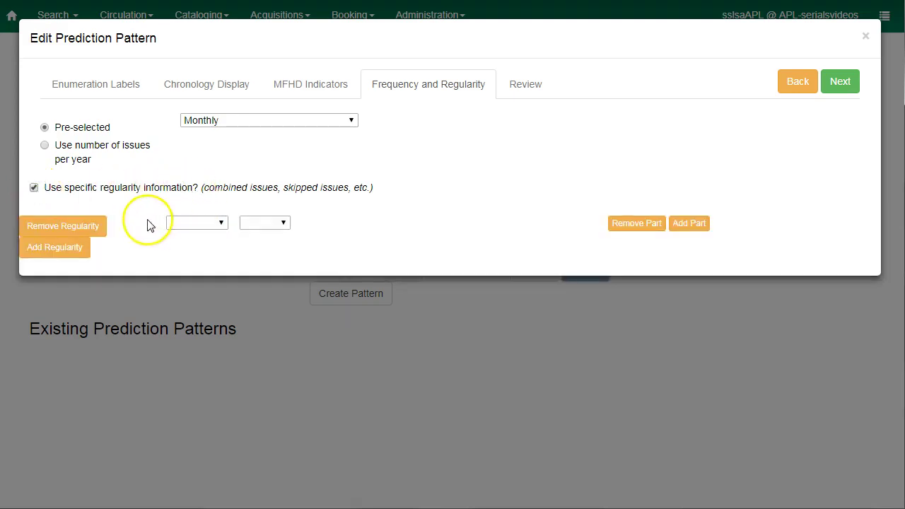
left_click(222, 224)
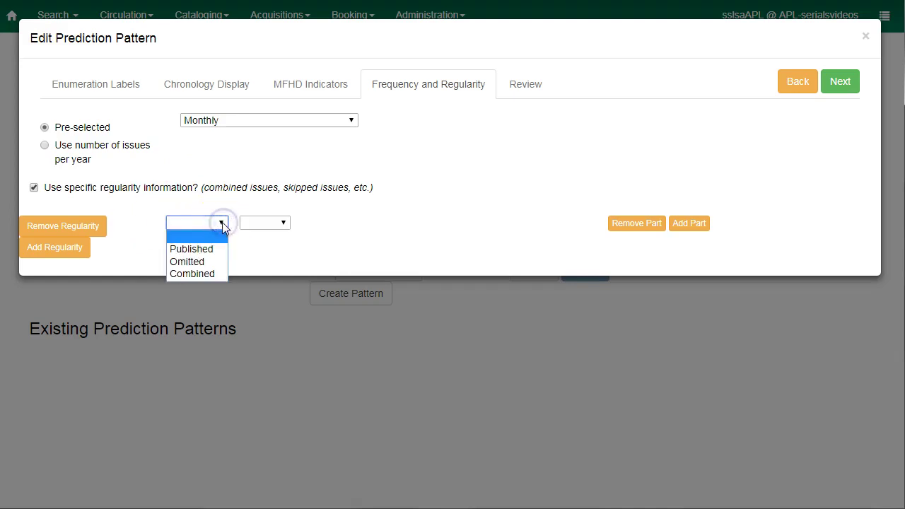
left_click(218, 274)
left_click(268, 223)
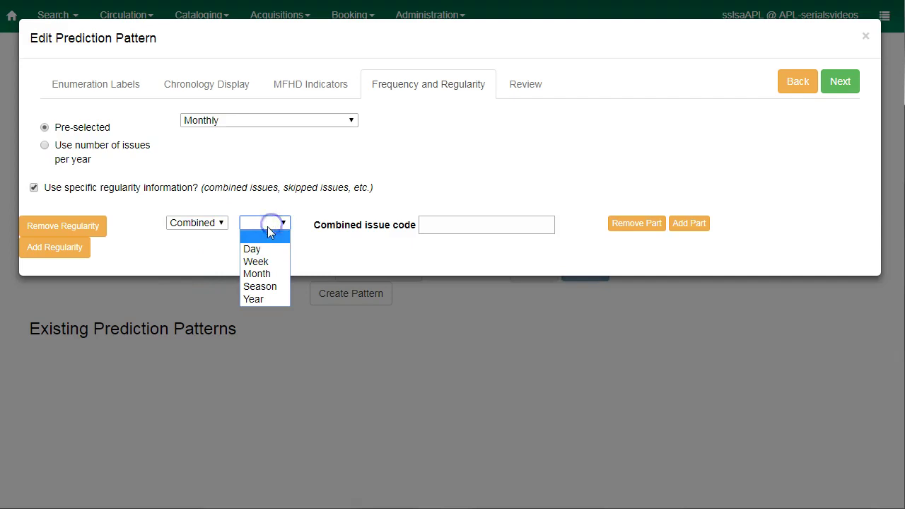
left_click(264, 274)
left_click(471, 228)
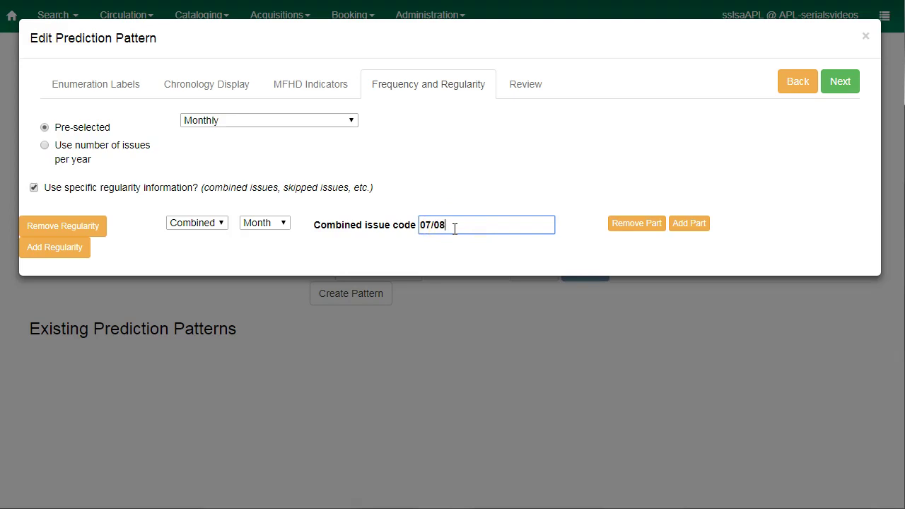
left_click(842, 91)
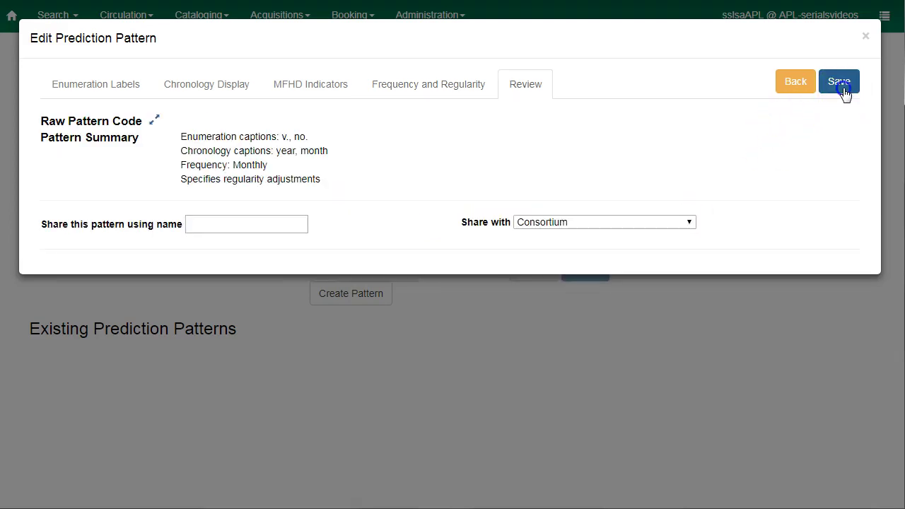
Examine the raw pattern code and the pattern summary's enumeration and chronology captions
left_click(520, 103)
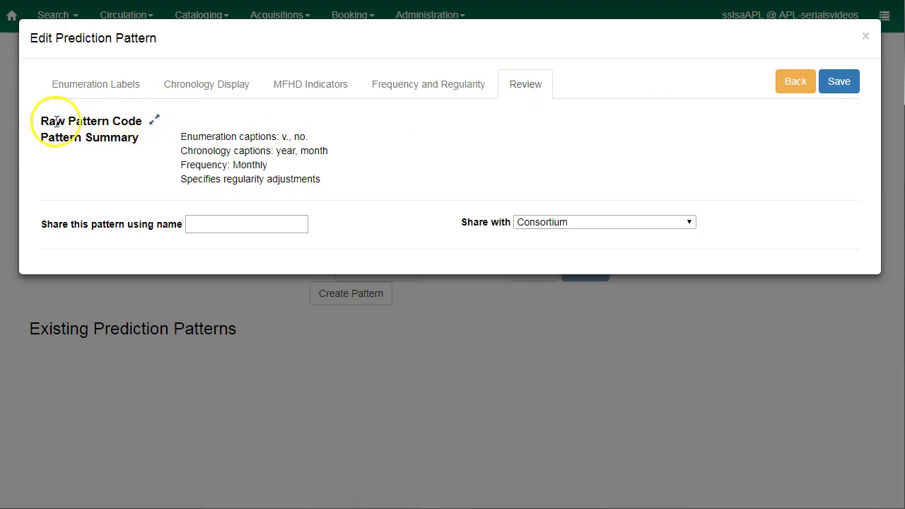
left_click(156, 125)
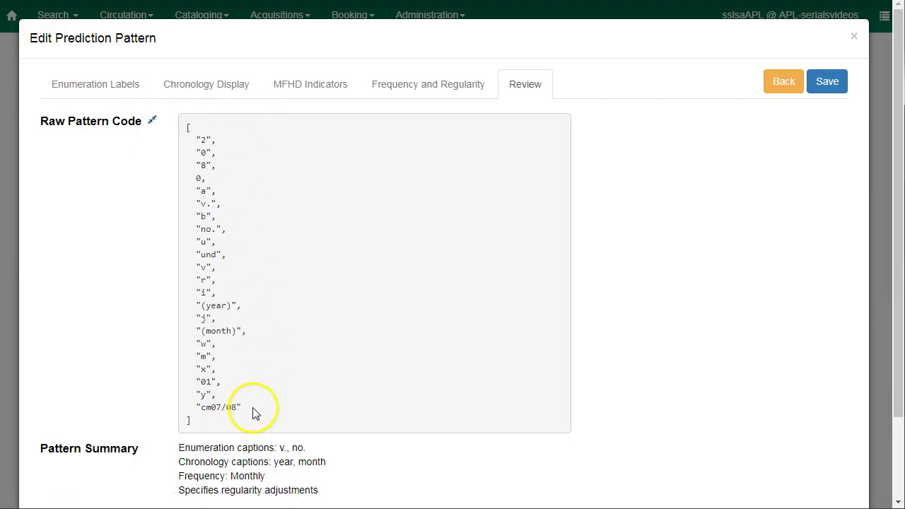
left_click(153, 121)
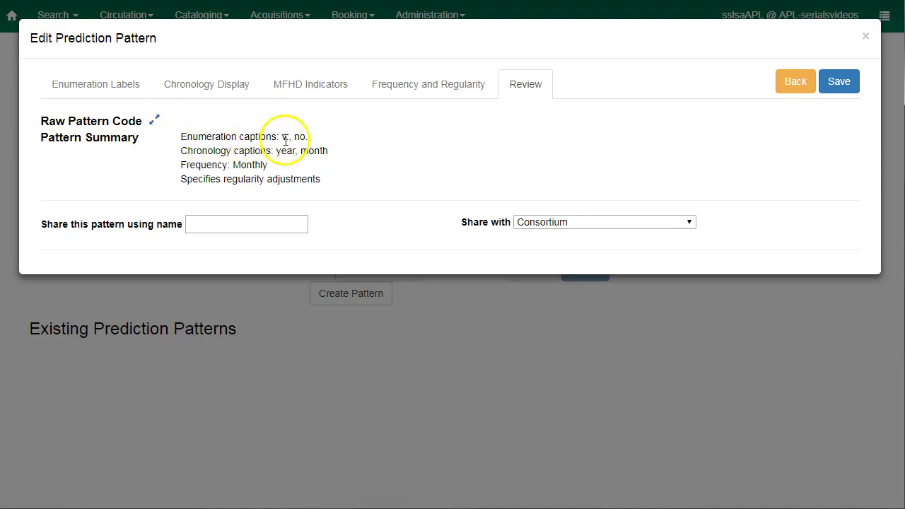
left_click_drag(197, 151, 293, 151)
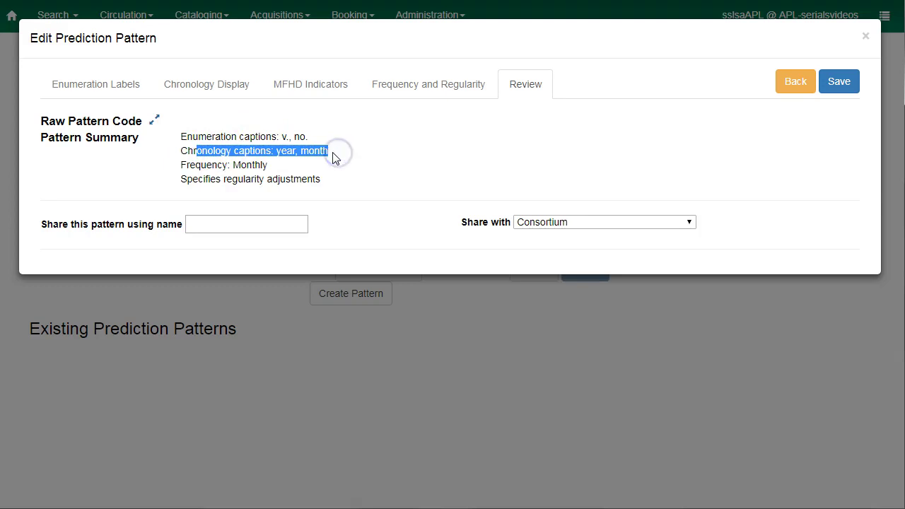
left_click(240, 160)
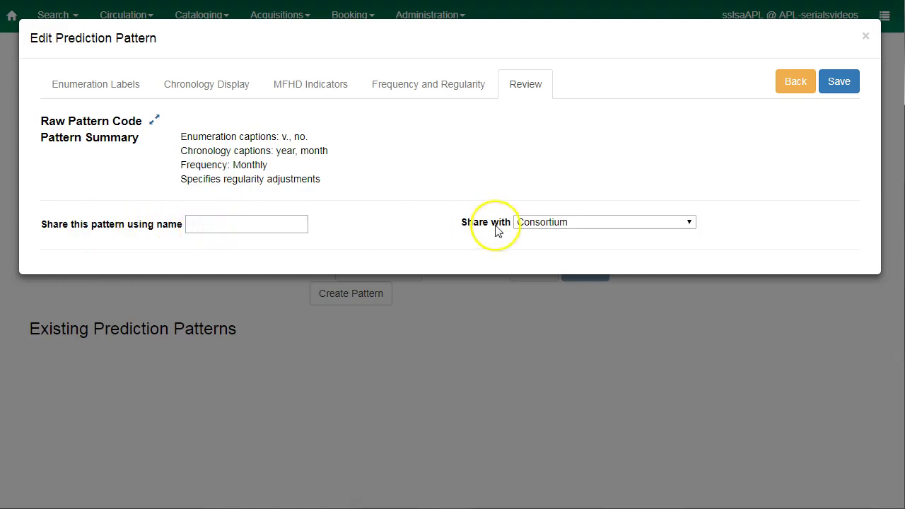
Set the pattern's sharing level to System / Library, save the pattern and create the prediction
left_click(538, 223)
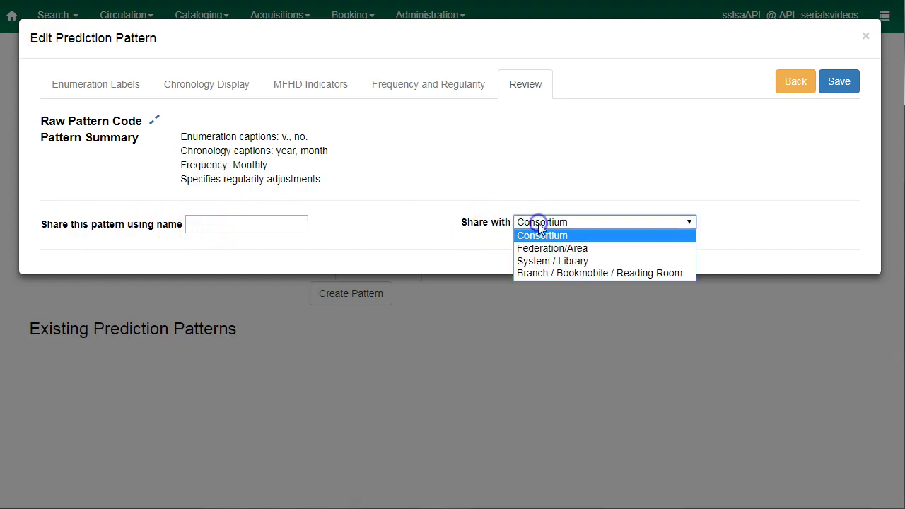
left_click(548, 261)
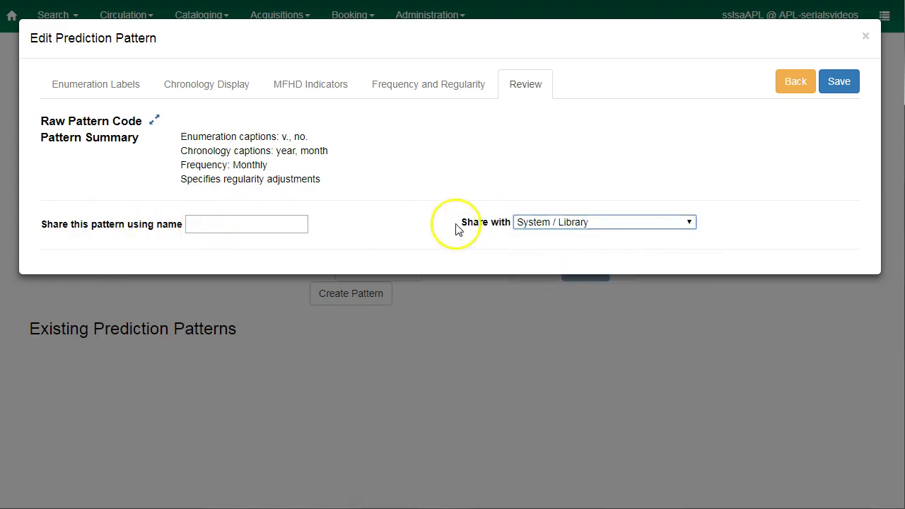
left_click(839, 82)
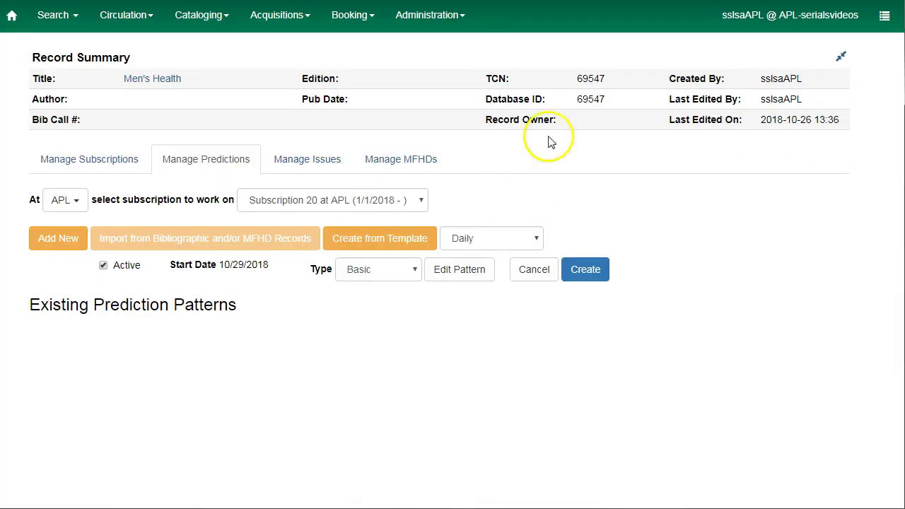
left_click(587, 271)
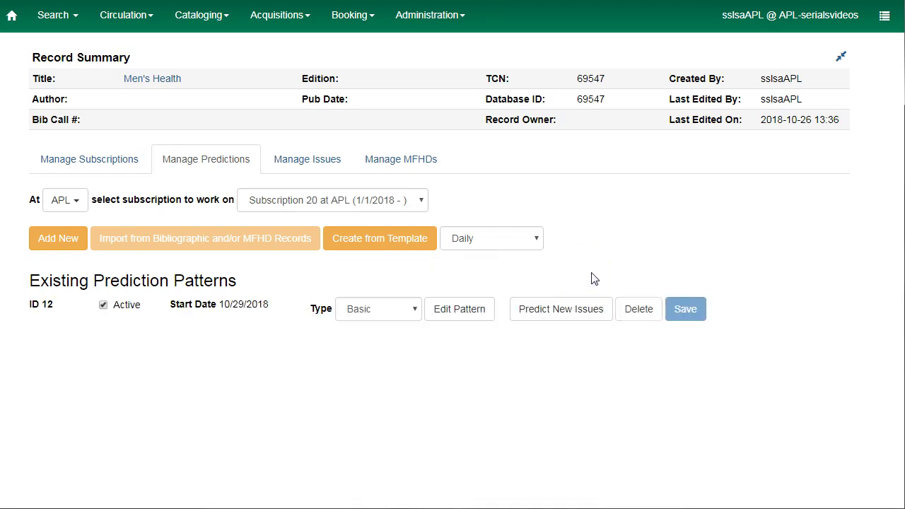
Predict 12 new issues from the existing pattern, starting at volume 15, number 1, and check the generated issue list
left_click(562, 318)
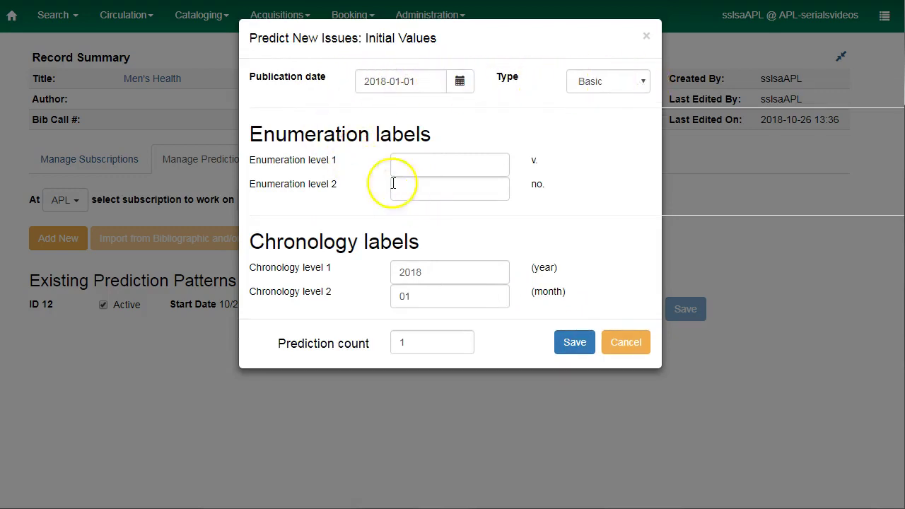
left_click(437, 166)
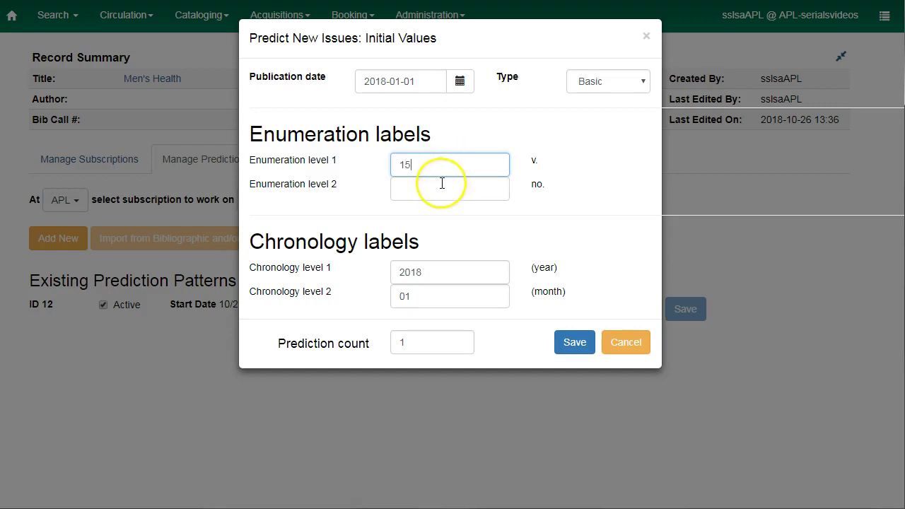
left_click(443, 183)
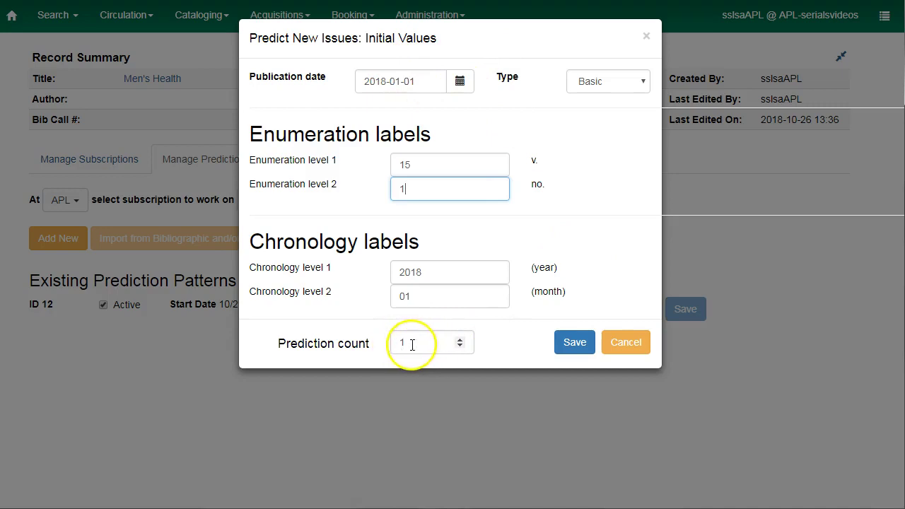
left_click_drag(413, 342, 386, 348)
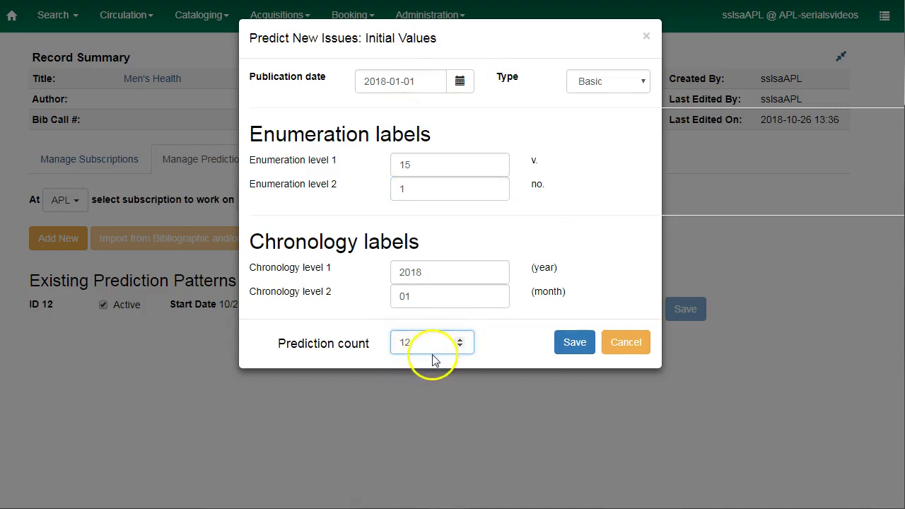
left_click(574, 347)
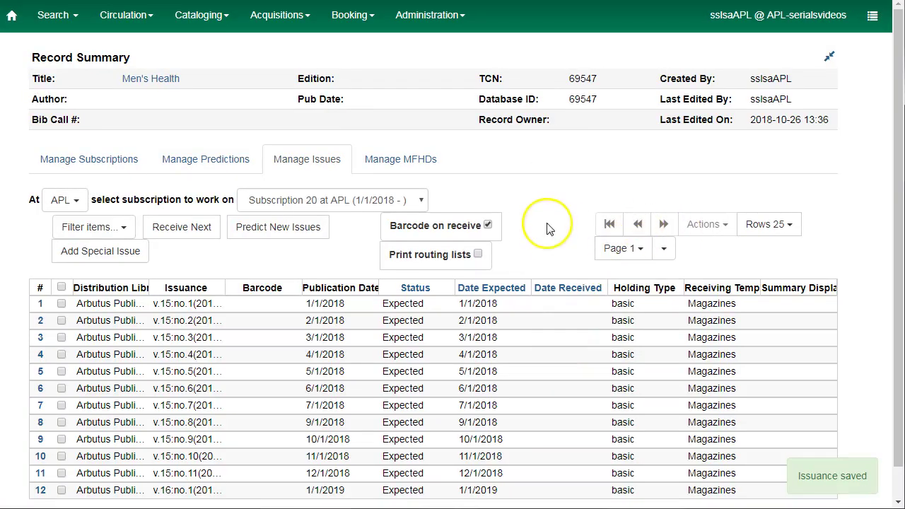
scroll(546, 227, "down", 1)
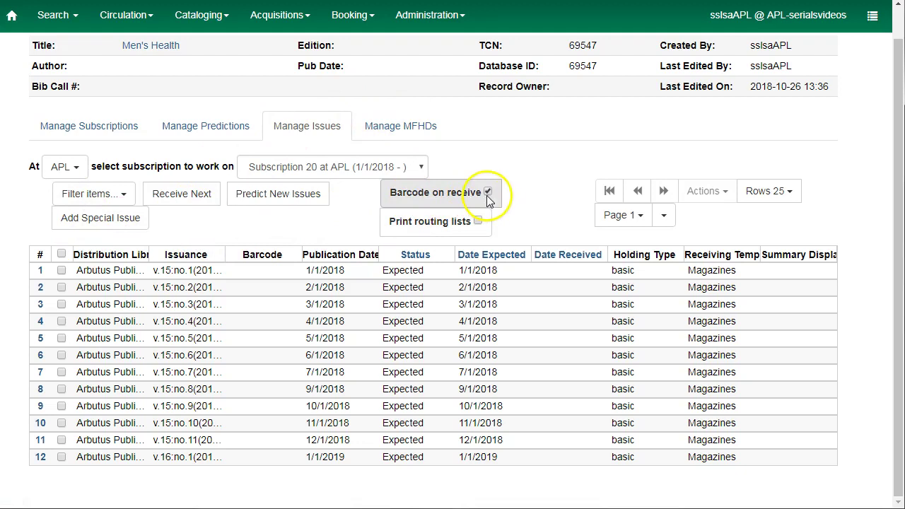
Start receiving the next expected issue with call number label v.15 no.1 Jan 2018 and copy location Magazines
left_click(177, 203)
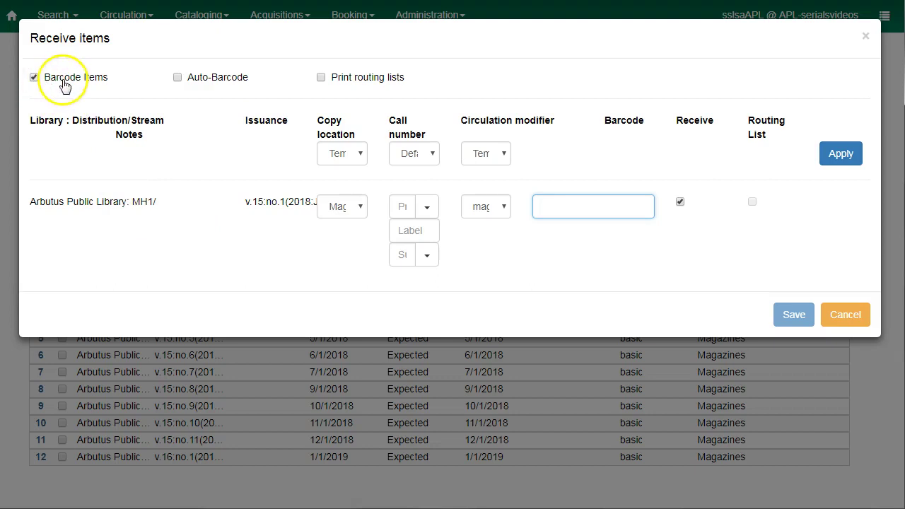
left_click(414, 233)
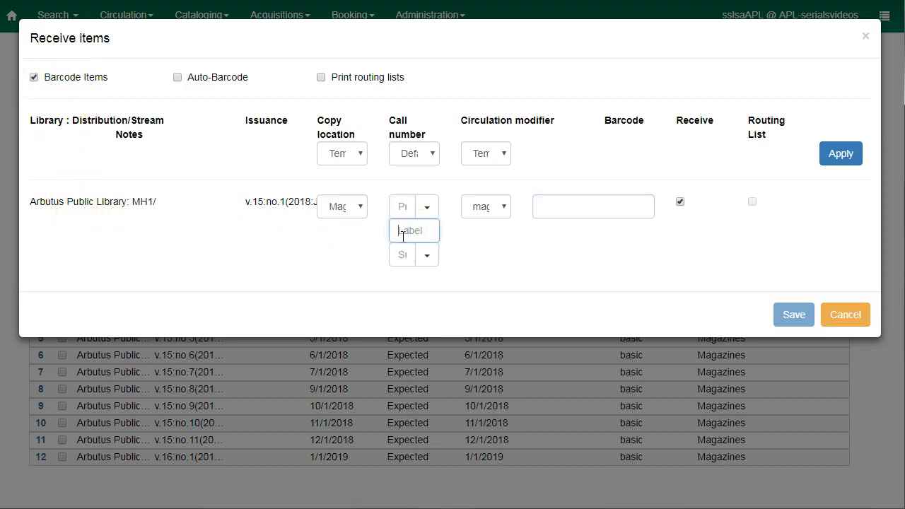
left_click(408, 237)
left_click(346, 209)
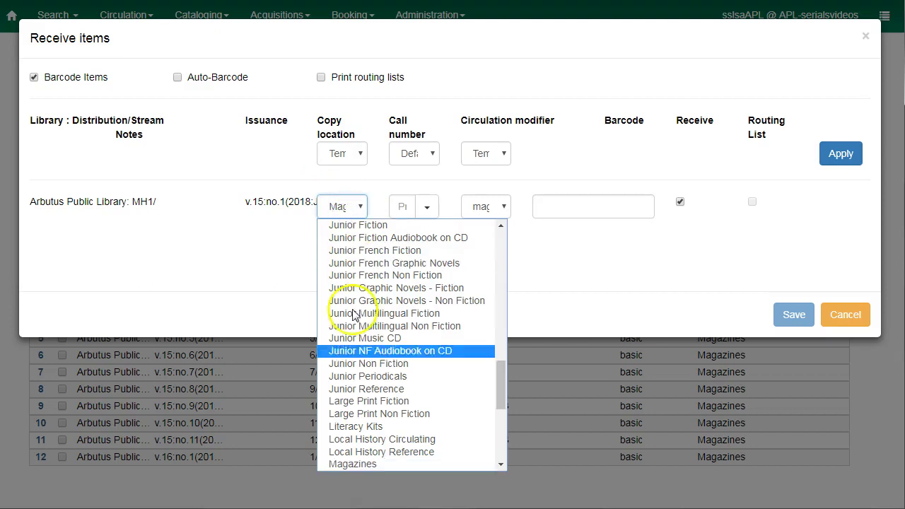
left_click(361, 463)
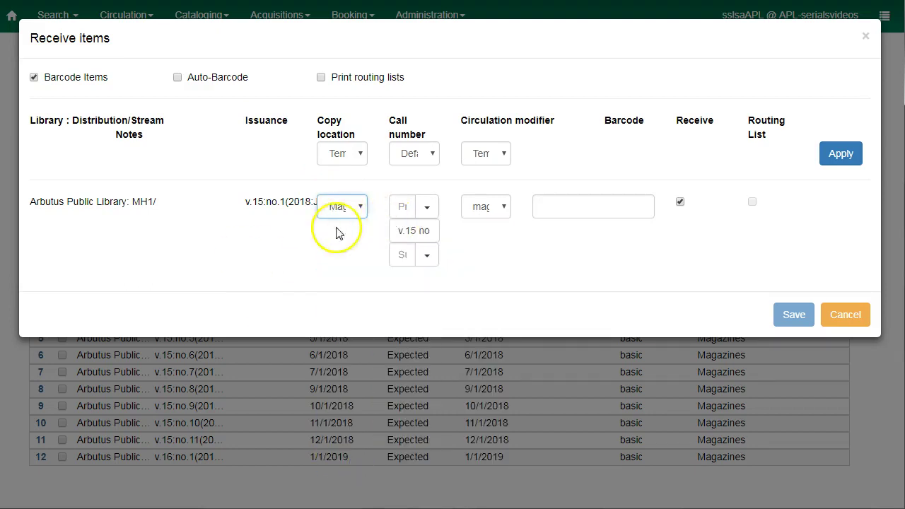
left_click(569, 206)
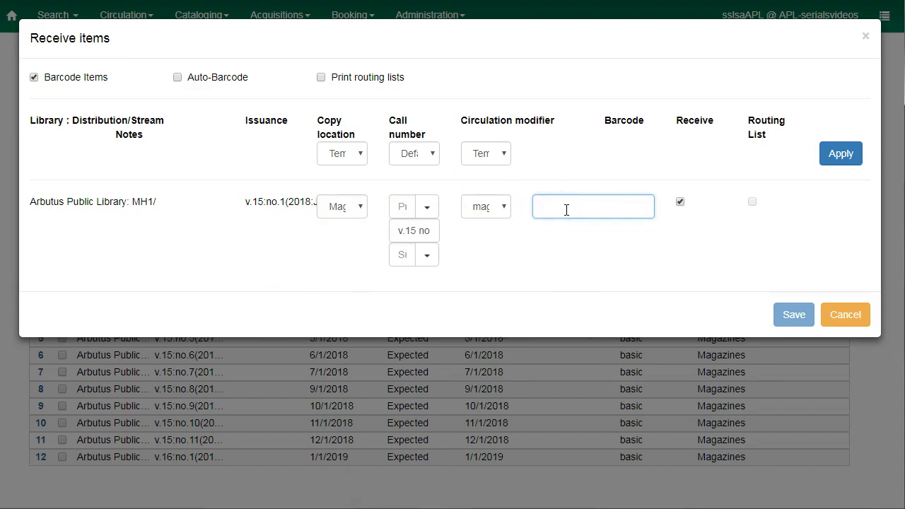
type("36254999682220")
left_click(794, 314)
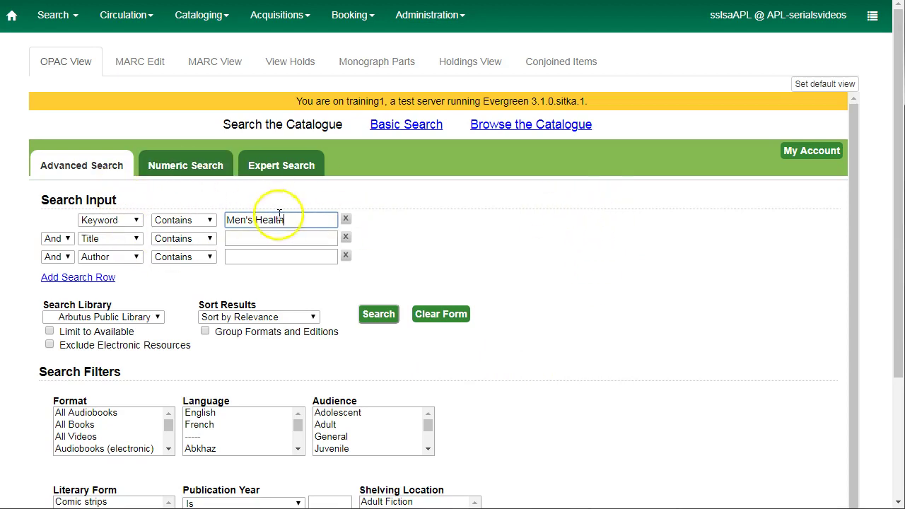
Find the Men's Health record in the catalogue and start Quick Receive for Subscription 20 at APL
left_click(381, 320)
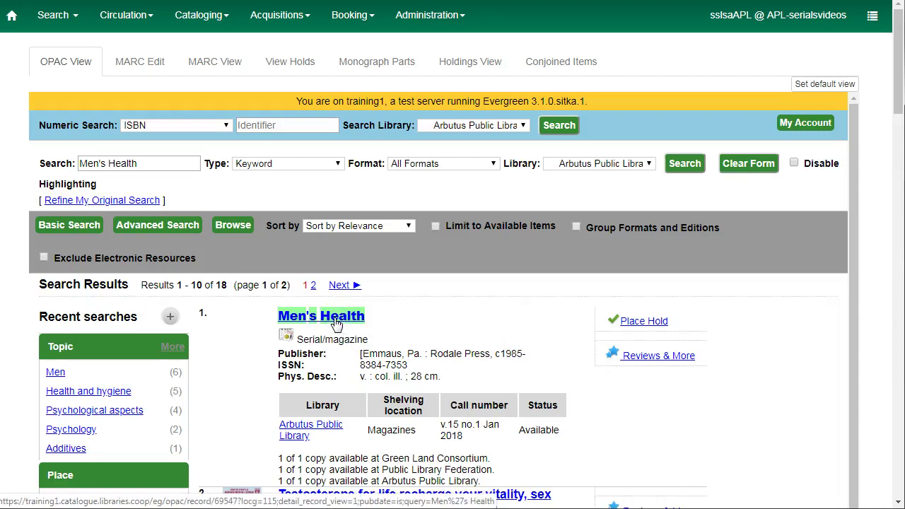
left_click(335, 324)
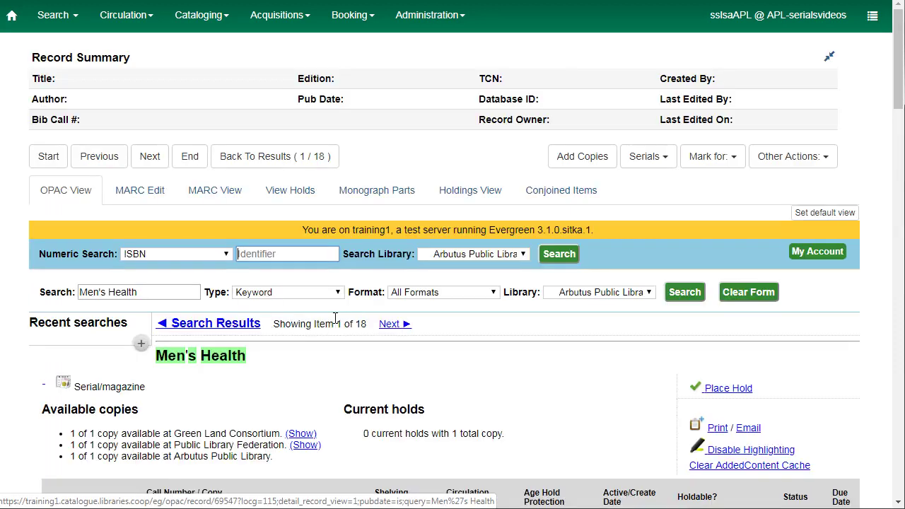
left_click(656, 162)
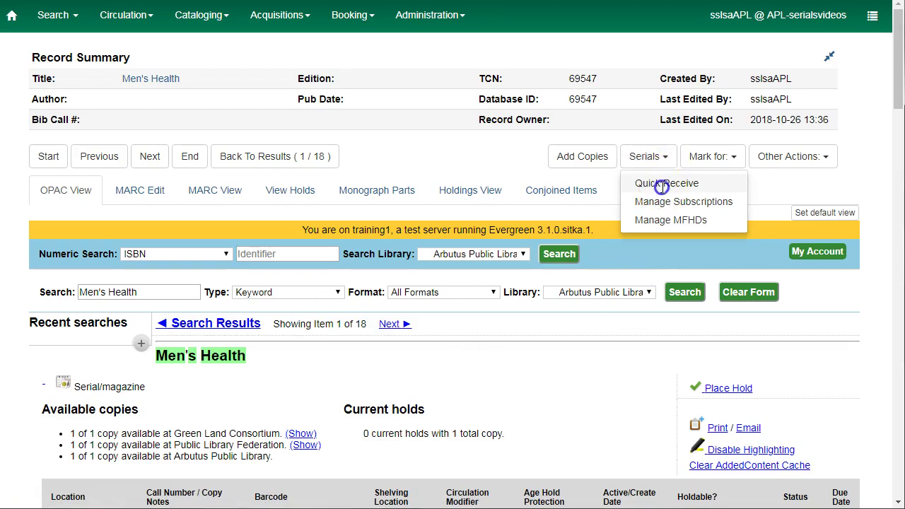
left_click(664, 184)
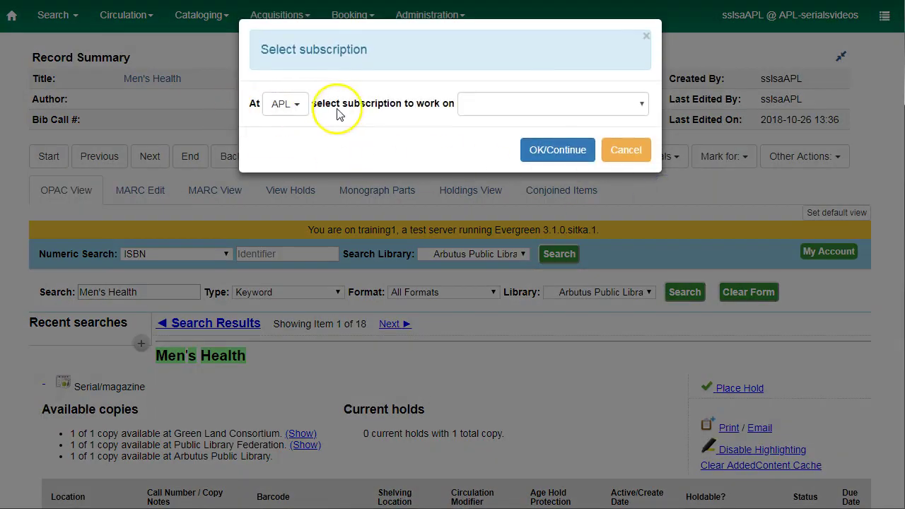
left_click(518, 106)
left_click(516, 136)
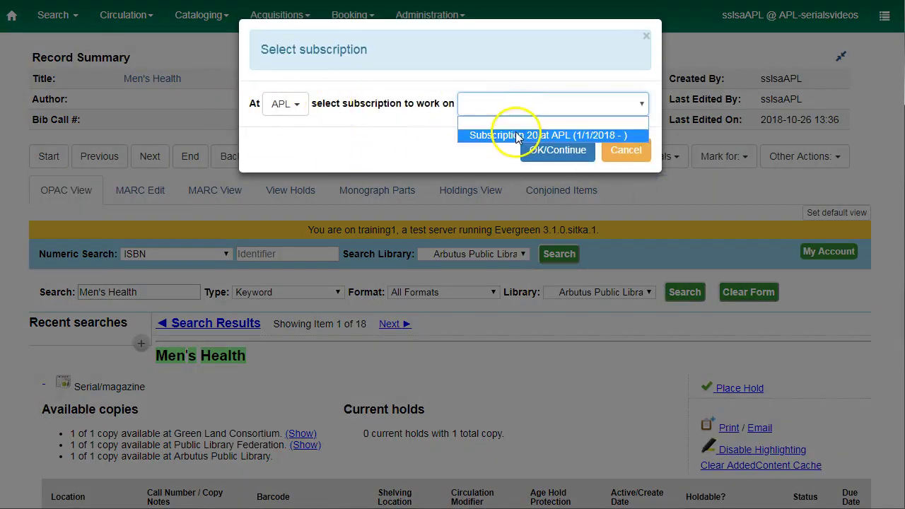
left_click(546, 157)
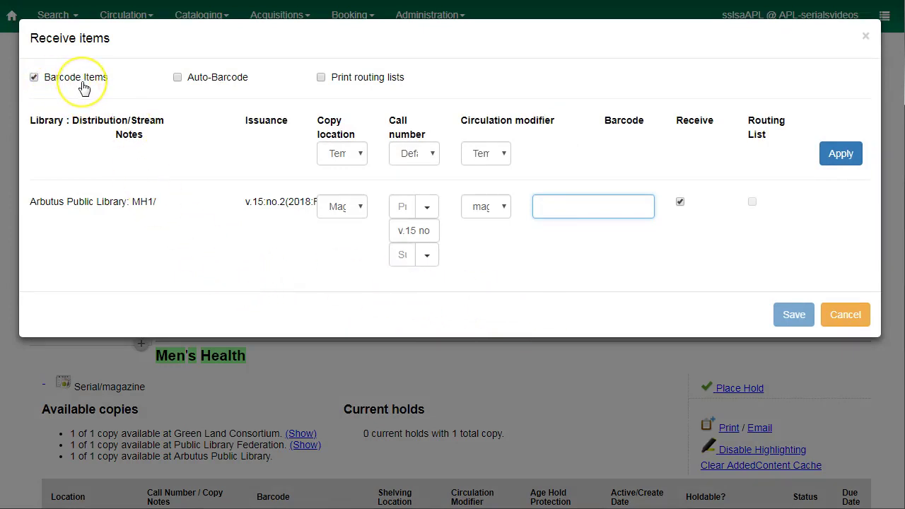
Change the second issue's call number label to v.15 no.2 Feb 2018
left_click(417, 231)
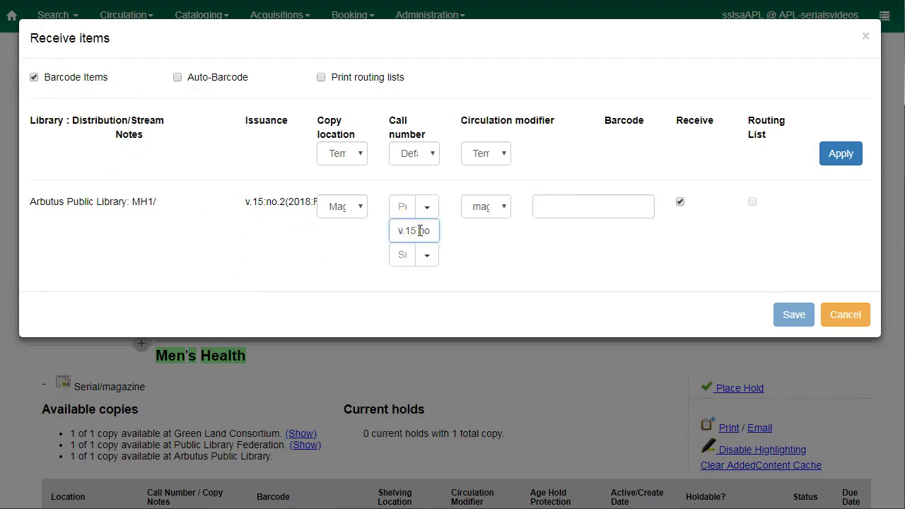
key("End")
key("BackSpace")
key("BackSpace")
key("BackSpace")
key("BackSpace")
key("BackSpace")
key("BackSpace")
key("BackSpace")
key("BackSpace")
type("Feb")
left_click(562, 205)
type("36259842556565")
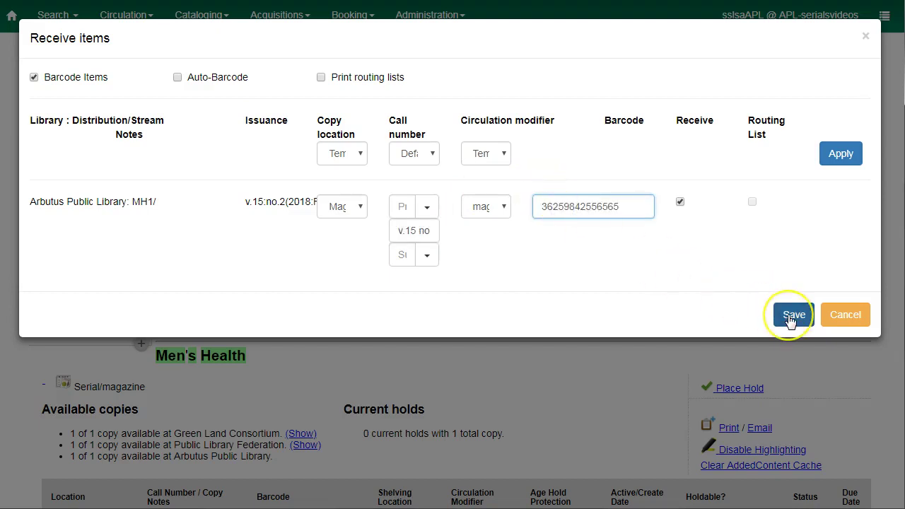
left_click(792, 316)
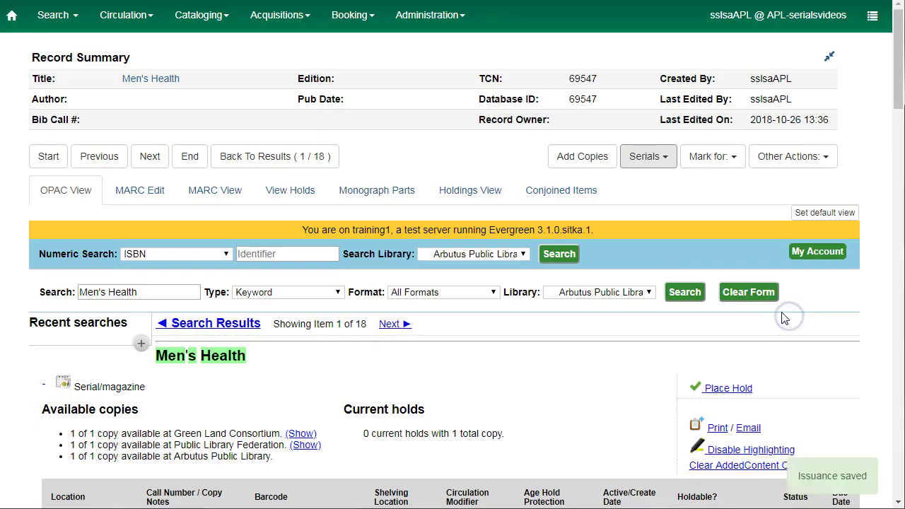
Examine the Men's Health record's copy list and its Issues Held section for the received issues
scroll(424, 252, "down", 7)
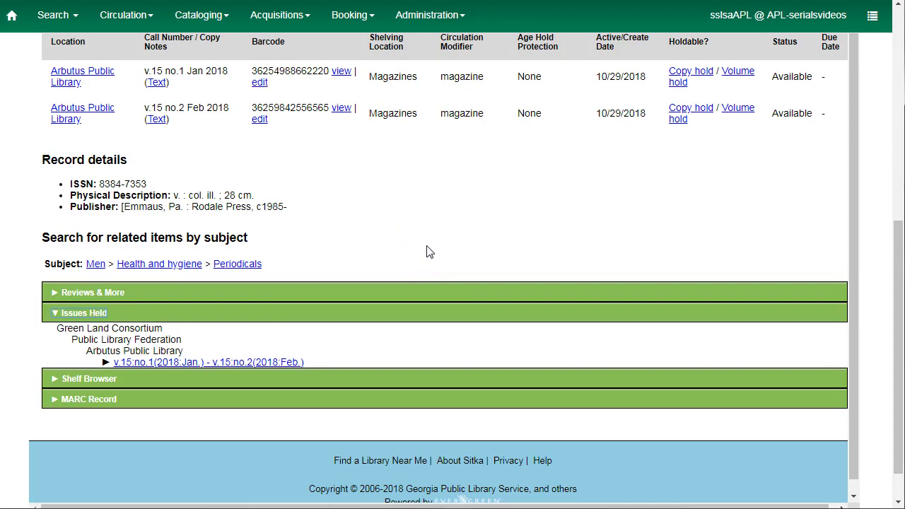
scroll(413, 269, "up", 1)
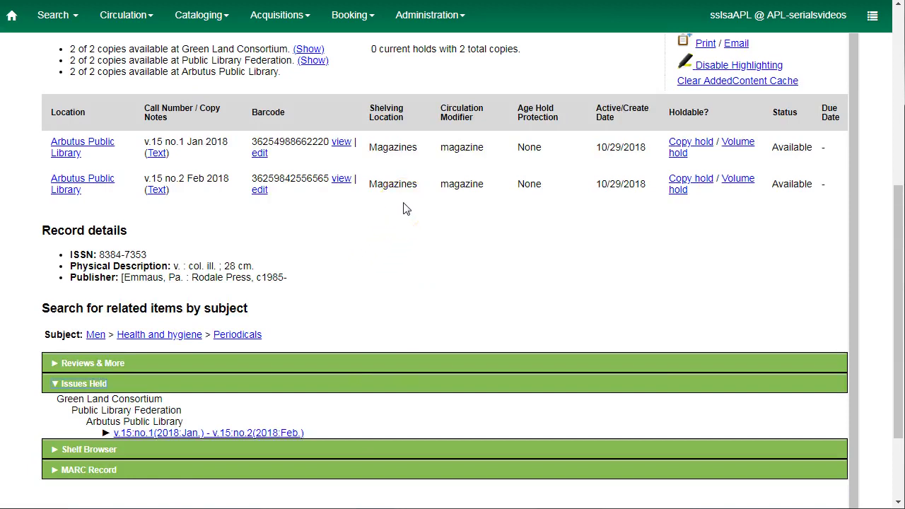
scroll(301, 333, "down", 1)
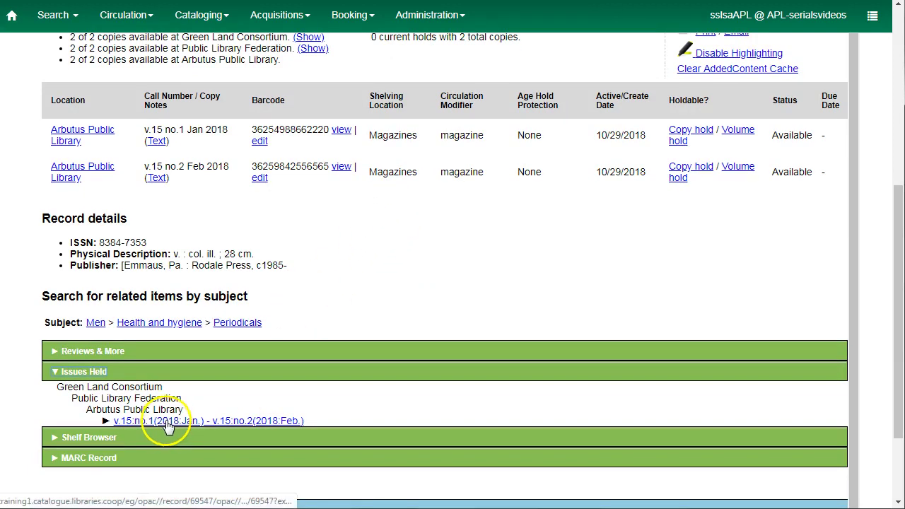